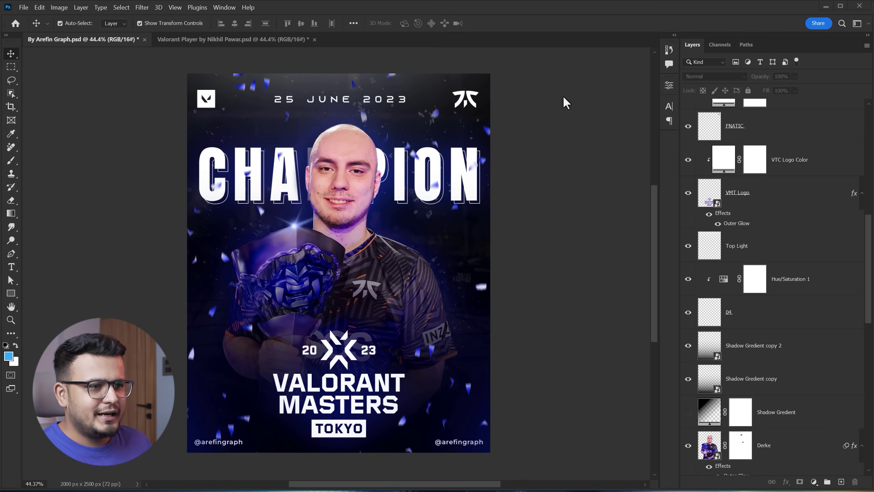
# - Hide the Fnatic logo color fill layer, cancelling a trial change to its colour
pyautogui.scroll(1, 305, 200)
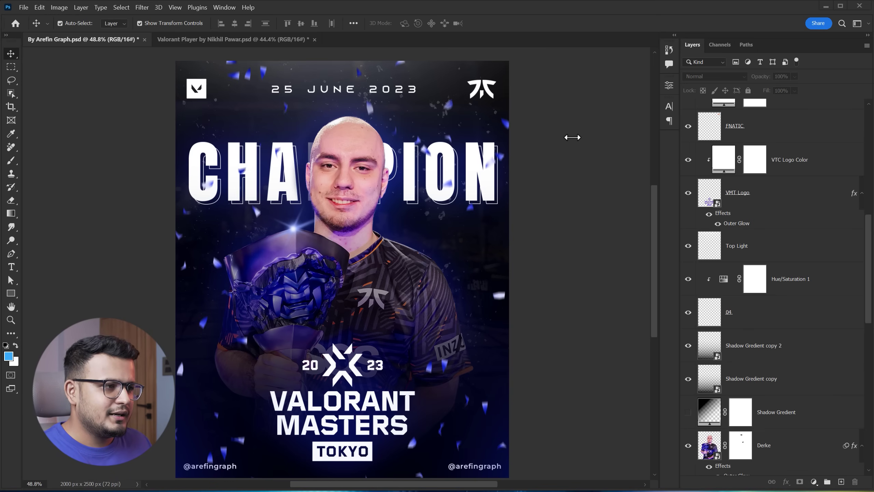
pyautogui.scroll(3, 330, 162)
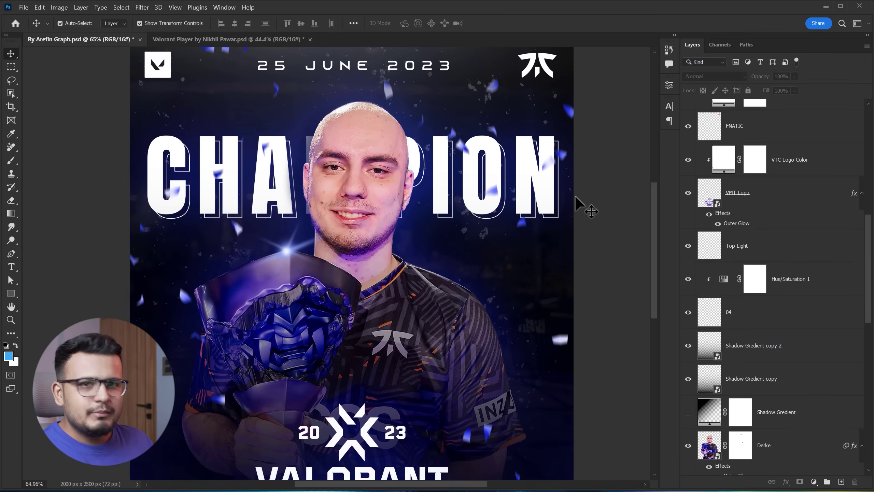
pyautogui.scroll(-3, 389, 195)
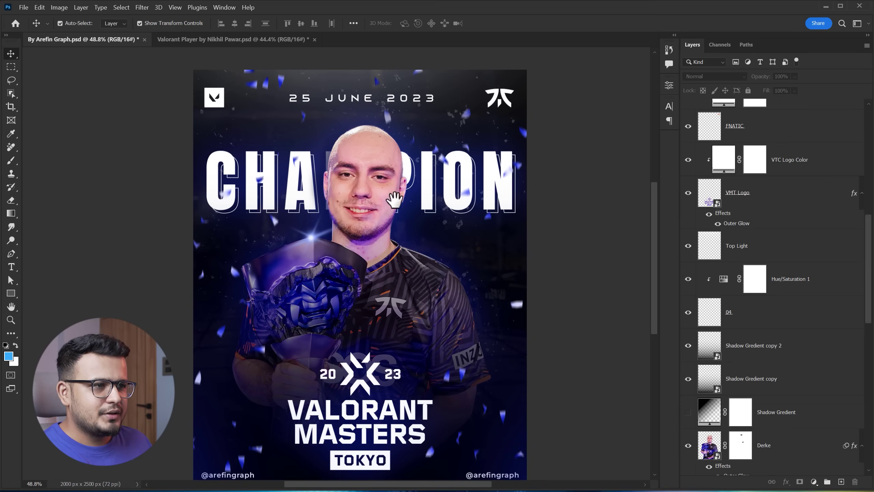
pyautogui.moveTo(388, 187); pyautogui.dragTo(385, 187)
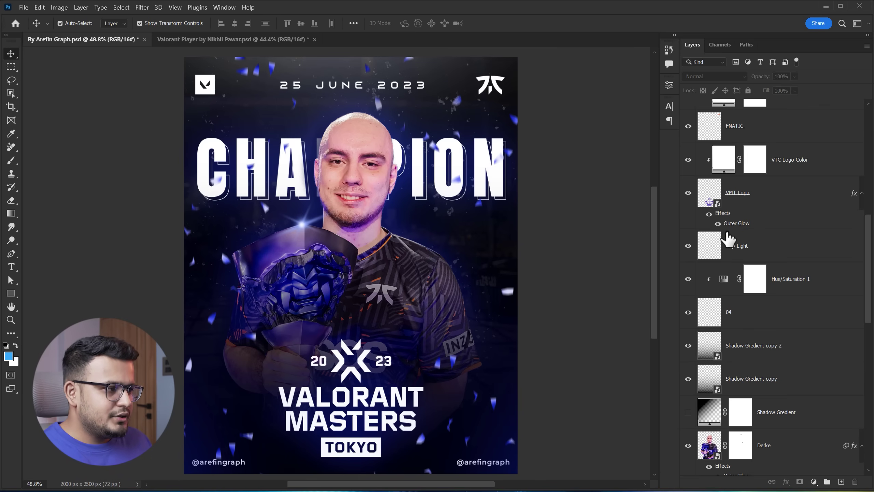
pyautogui.scroll(4, 728, 238)
pyautogui.scroll(-2, 694, 210)
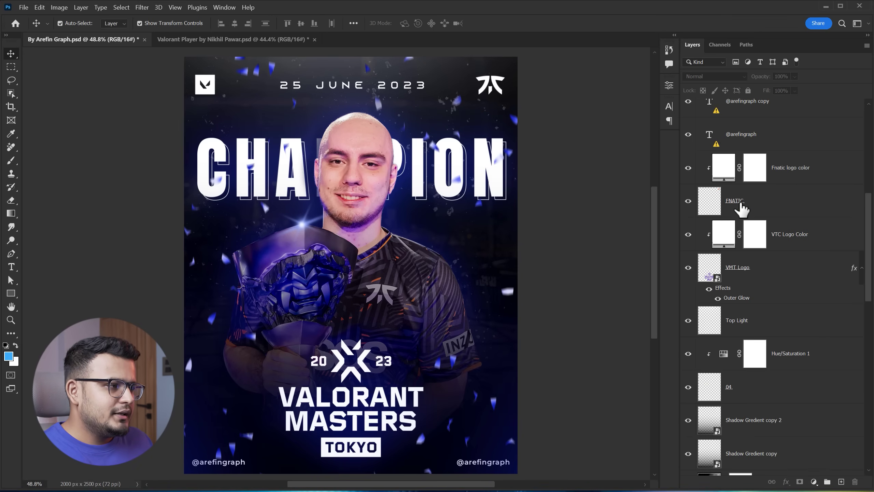
pyautogui.click(725, 203)
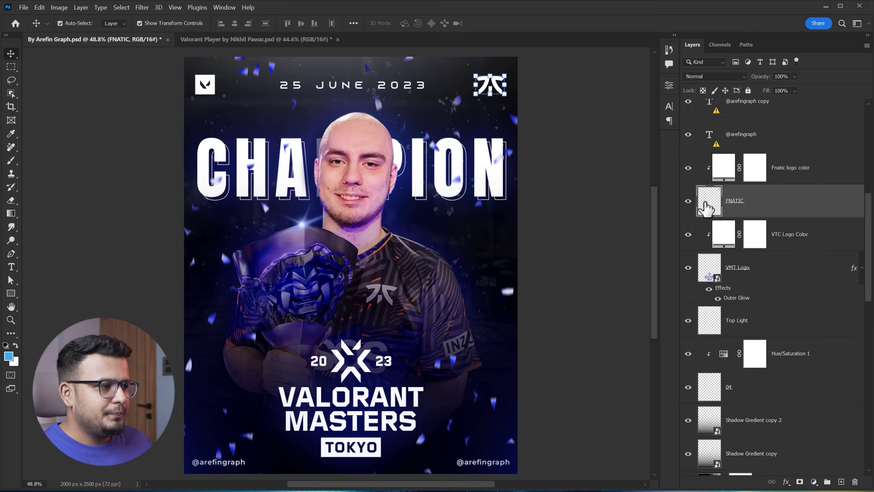
pyautogui.click(728, 167)
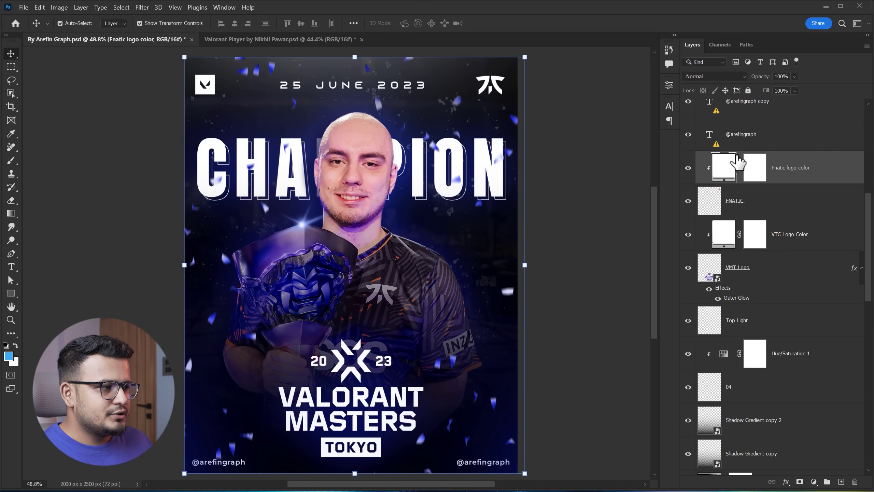
pyautogui.doubleClick(725, 174)
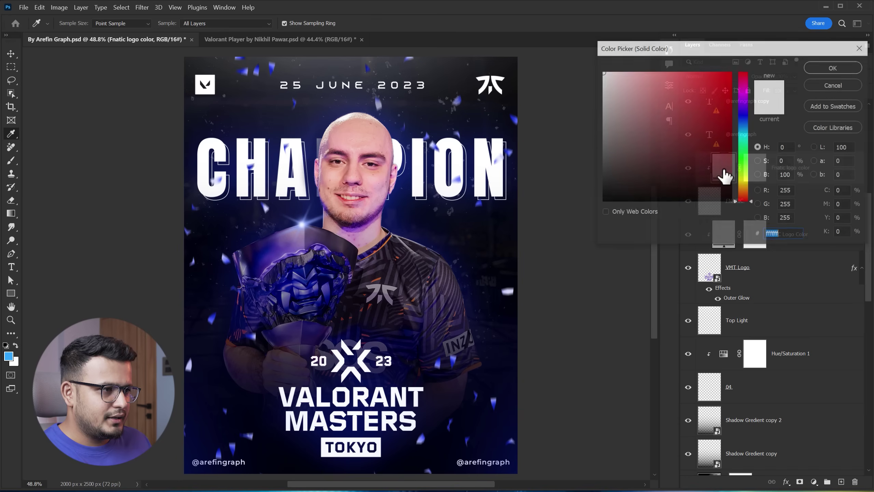
pyautogui.moveTo(695, 60); pyautogui.dragTo(627, 96)
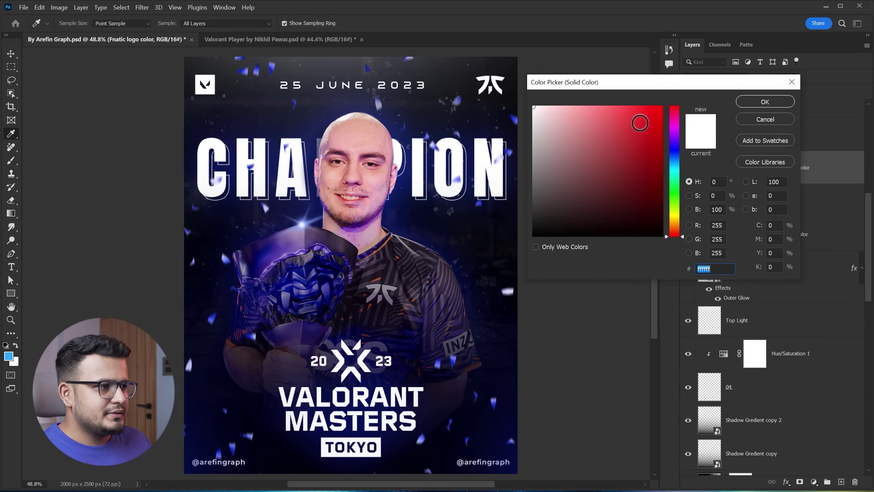
pyautogui.click(639, 121)
pyautogui.click(750, 124)
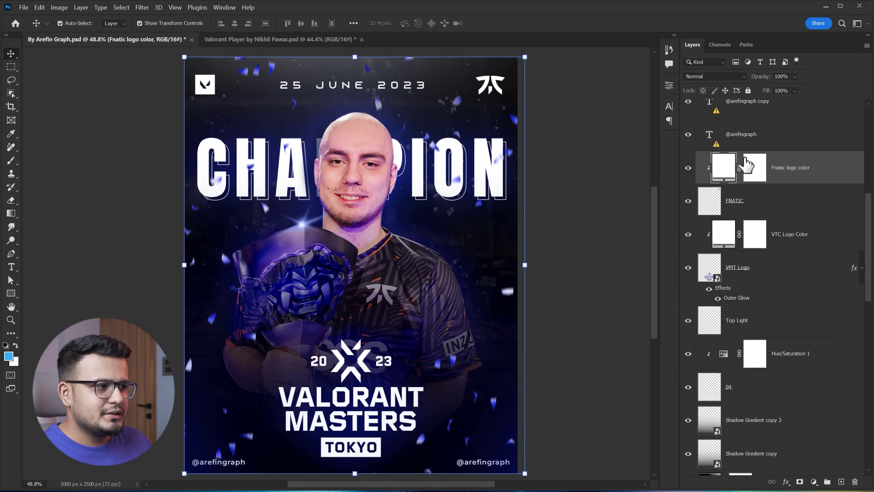
pyautogui.click(689, 168)
# - Add a white Color Overlay effect to the FNATIC logo layer
pyautogui.click(756, 206)
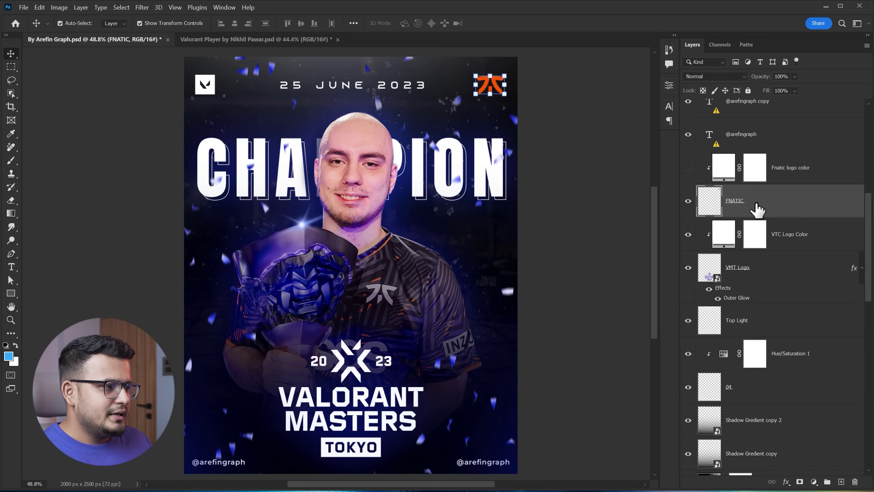
pyautogui.click(786, 481)
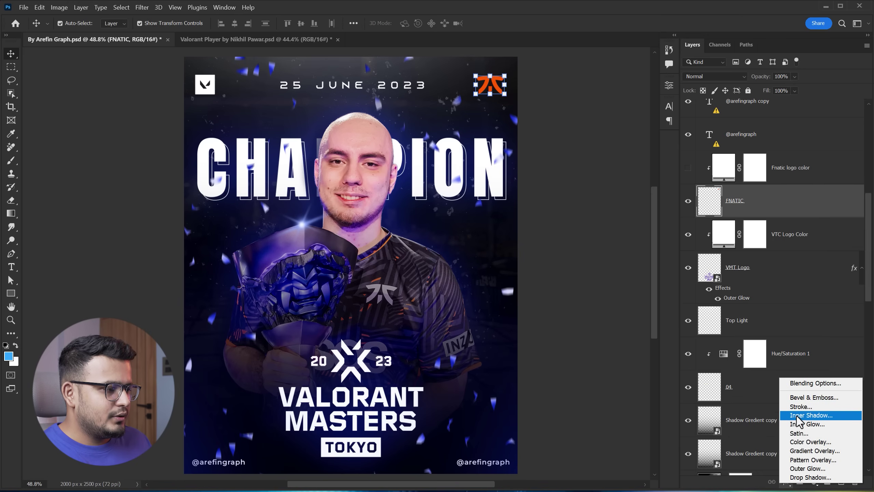
pyautogui.click(802, 442)
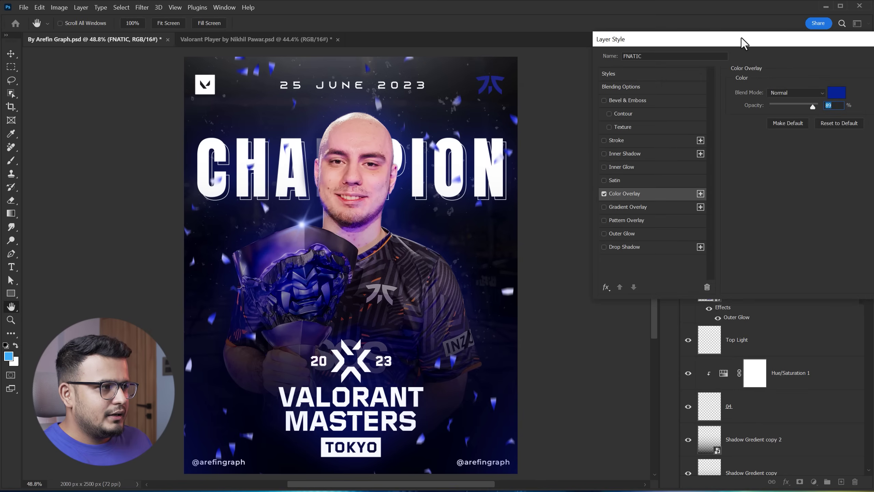
pyautogui.moveTo(741, 38); pyautogui.dragTo(555, 175)
pyautogui.click(653, 230)
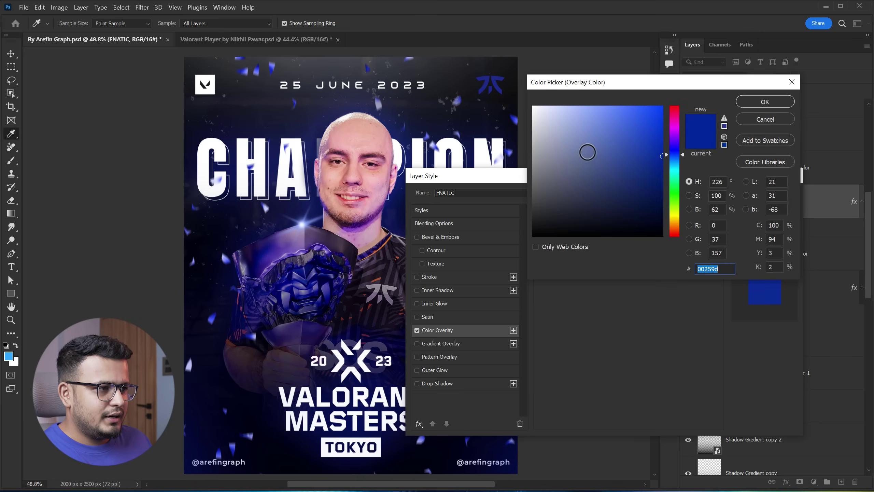
pyautogui.click(537, 95)
pyautogui.click(782, 101)
pyautogui.click(761, 195)
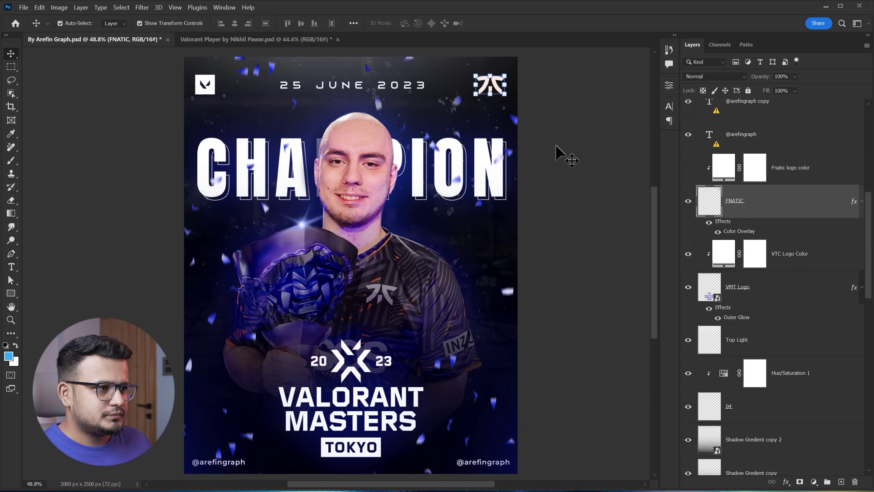
pyautogui.click(572, 151)
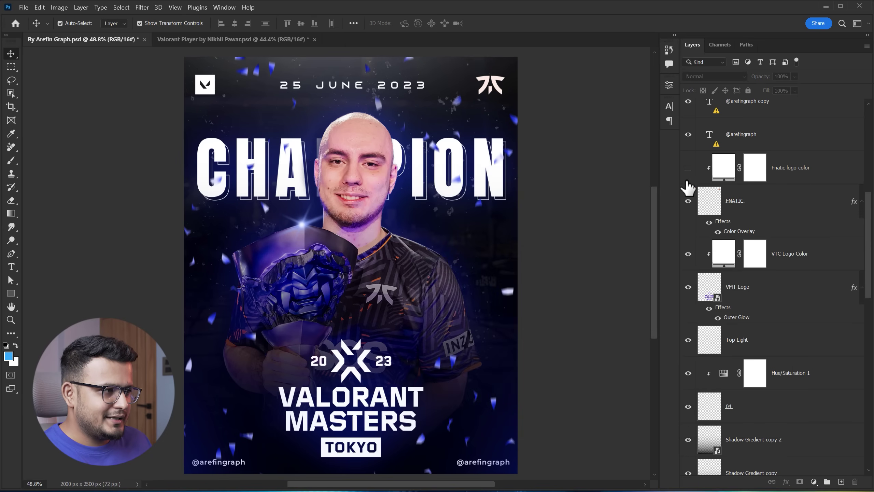
# - Show the Fnatic logo color fill layer again and toggle Layer 3's visibility
pyautogui.click(688, 167)
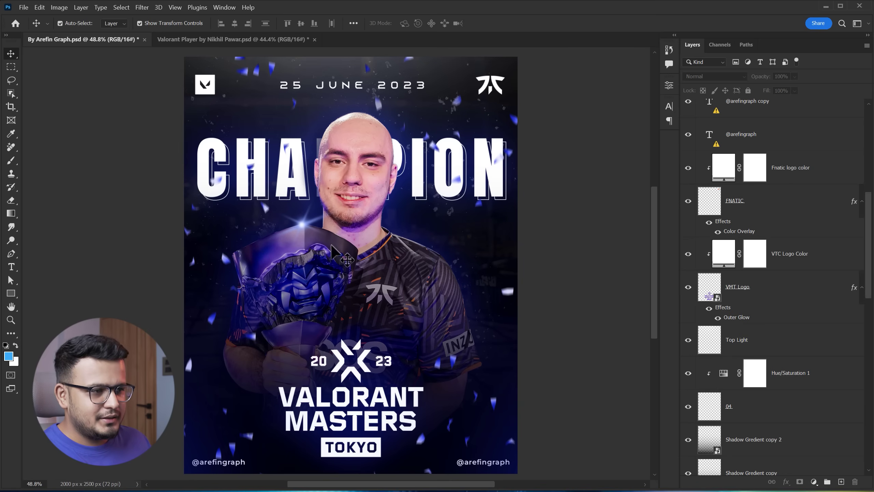
pyautogui.scroll(5, 715, 201)
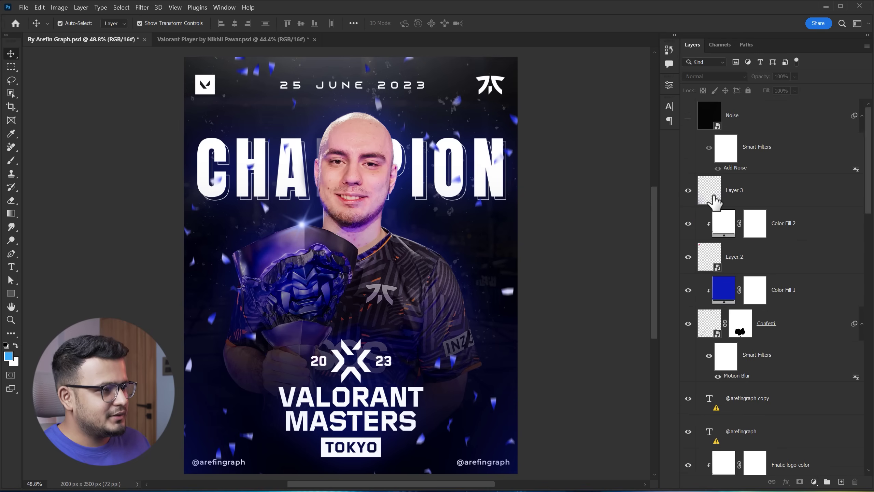
pyautogui.click(688, 191)
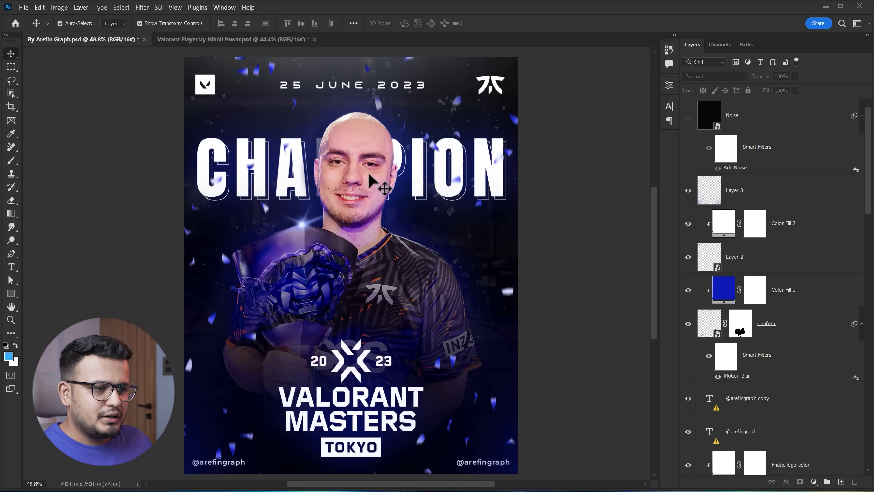
# - Compare the poster with Shadow Gradient copy 2 toggled, leaving it hidden
pyautogui.click(359, 269)
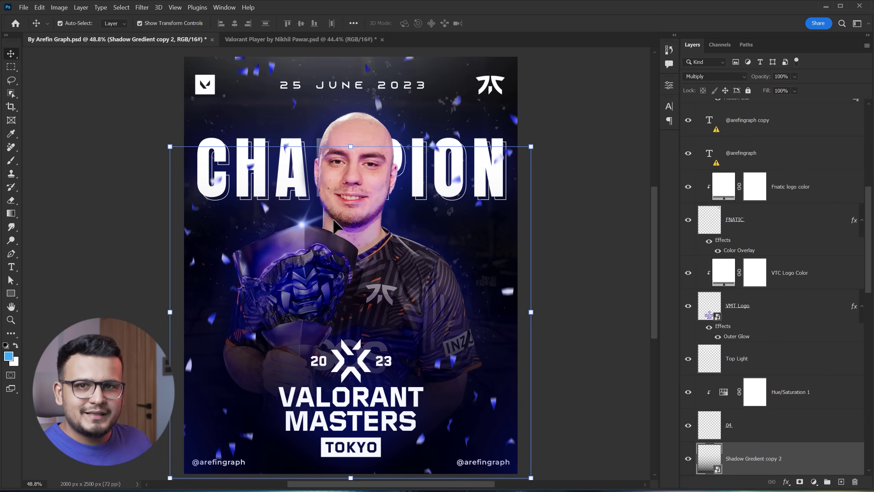
pyautogui.scroll(-2, 687, 363)
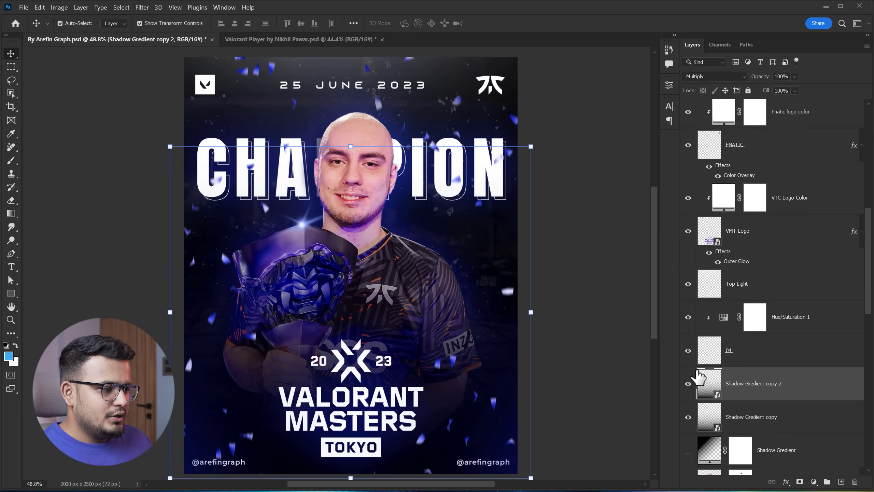
pyautogui.click(688, 384)
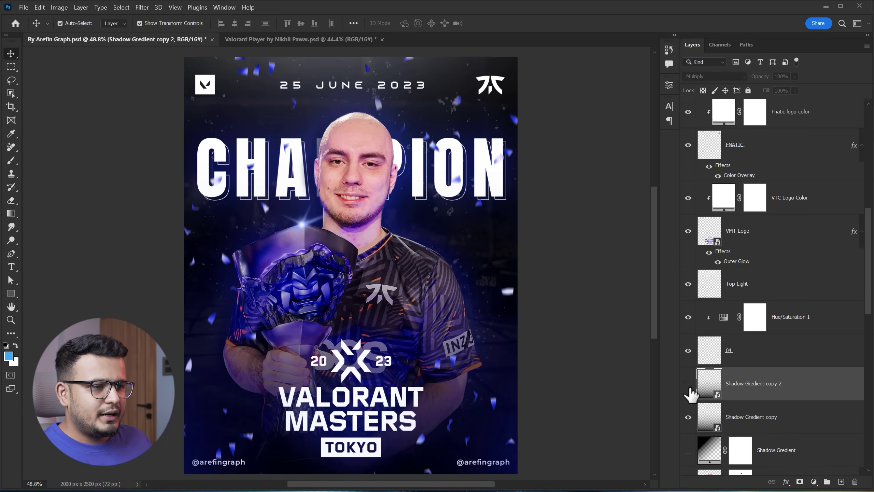
pyautogui.click(688, 385)
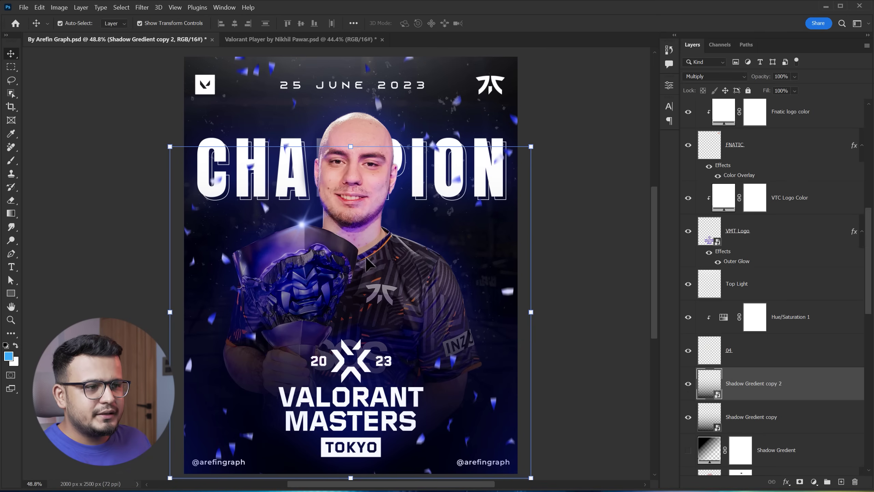
pyautogui.click(688, 385)
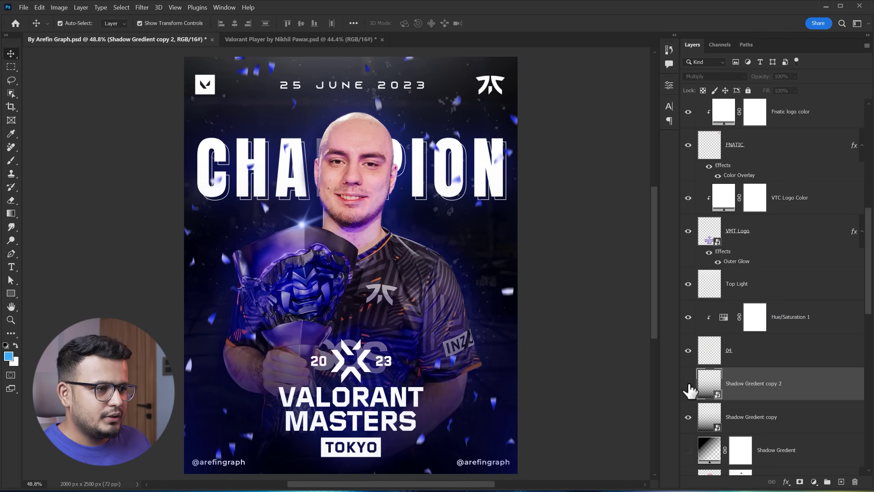
pyautogui.click(693, 383)
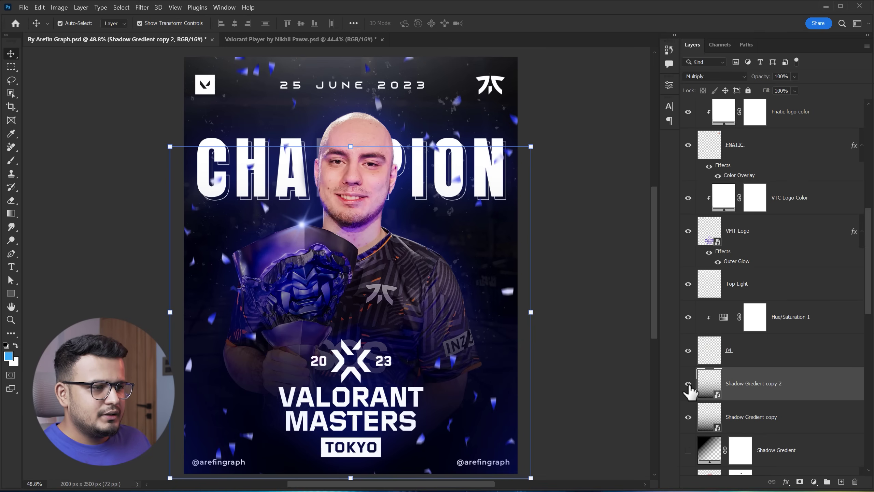
pyautogui.click(694, 384)
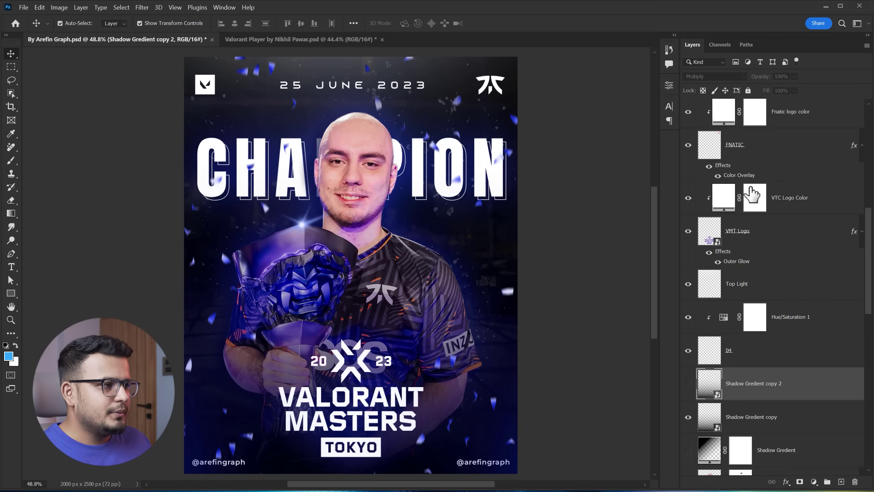
# - Preview the confetti without Color Fill 1, then restore its blue tint
pyautogui.scroll(5, 750, 193)
pyautogui.scroll(1, 457, 135)
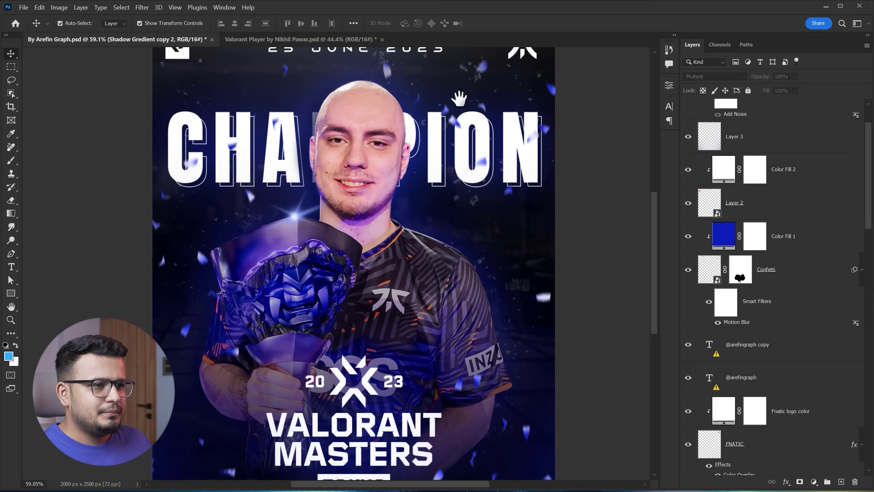
pyautogui.moveTo(455, 93); pyautogui.dragTo(446, 155)
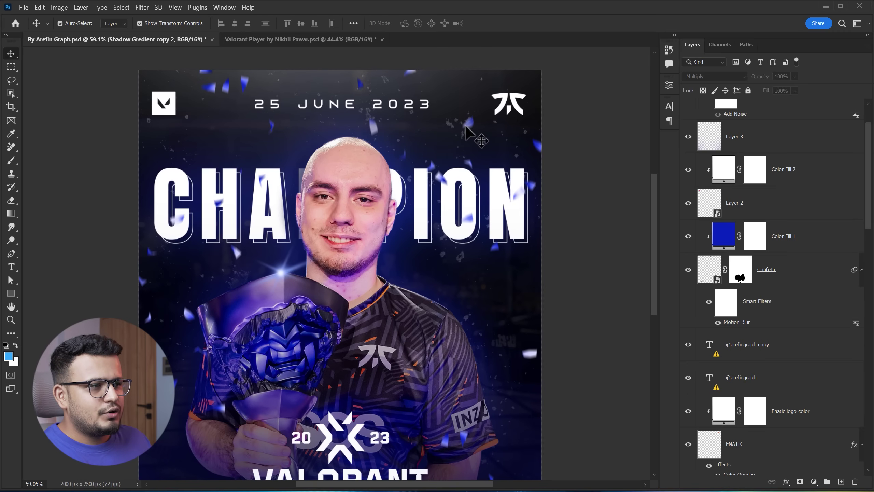
pyautogui.click(475, 137)
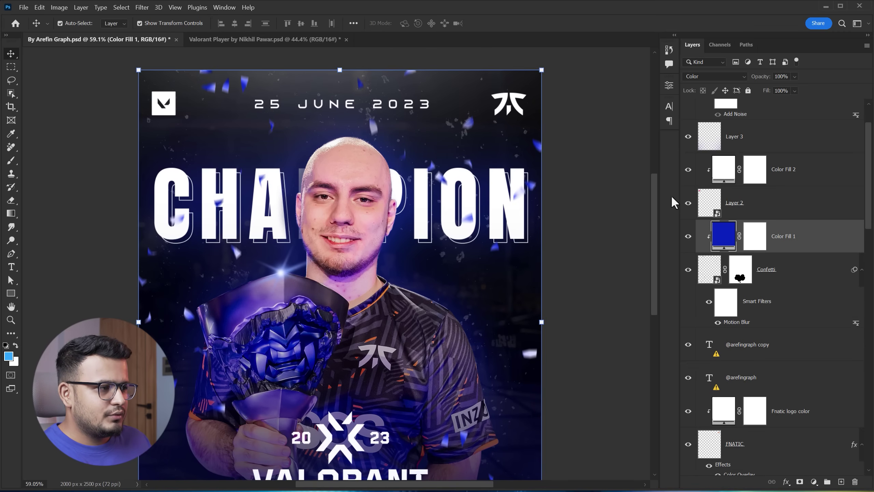
pyautogui.click(688, 236)
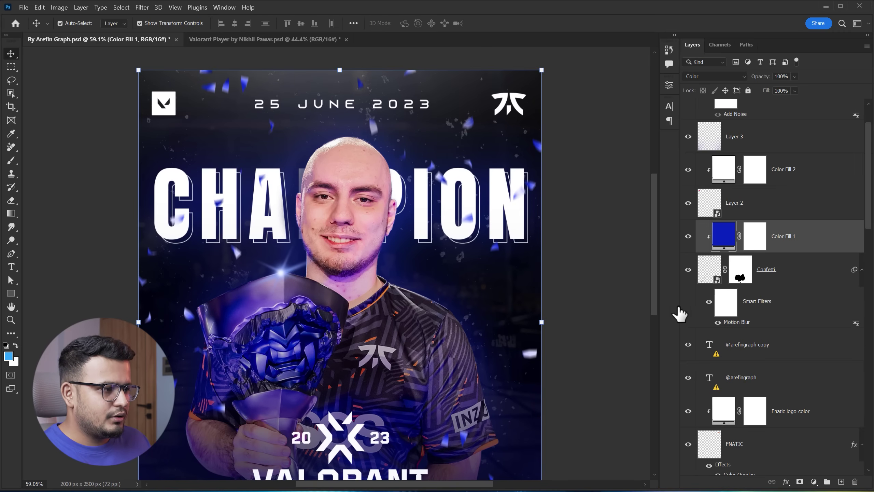
pyautogui.hotkey('ctrl', 'z')
pyautogui.scroll(-1, 413, 276)
pyautogui.scroll(-1, 322, 254)
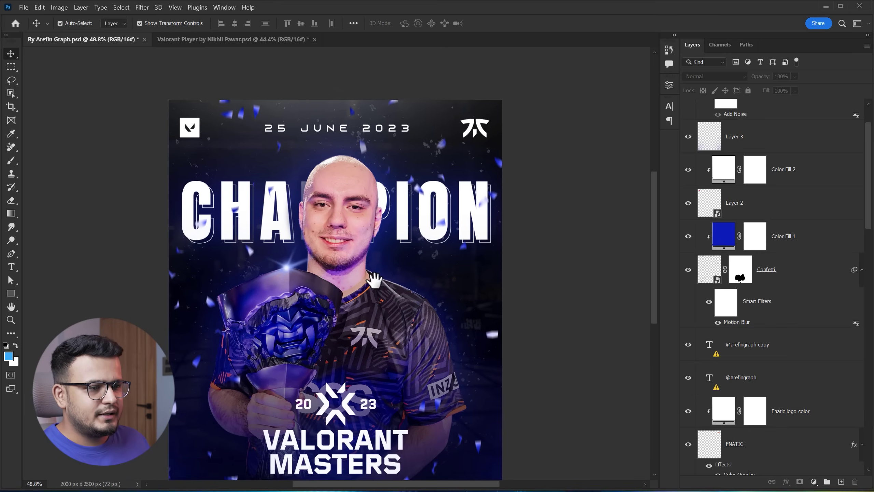
pyautogui.scroll(-1, 370, 279)
pyautogui.scroll(-1, 385, 241)
pyautogui.scroll(-1, 385, 241)
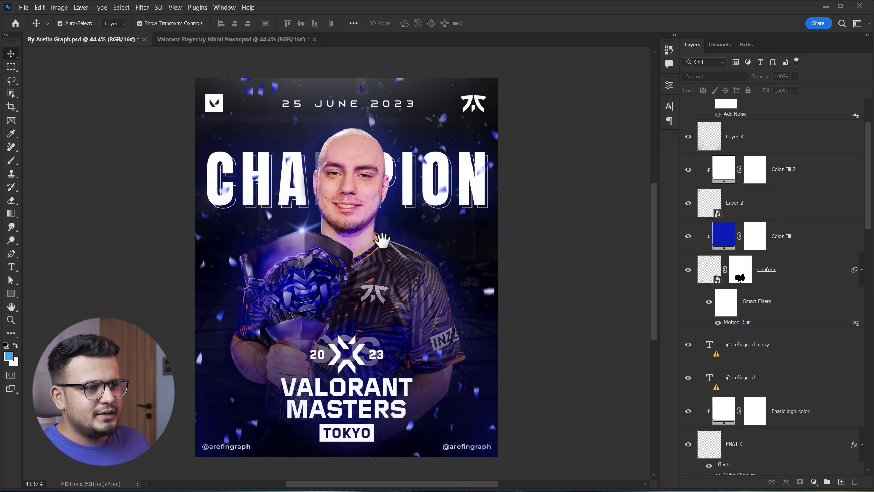
pyautogui.scroll(-10, 696, 433)
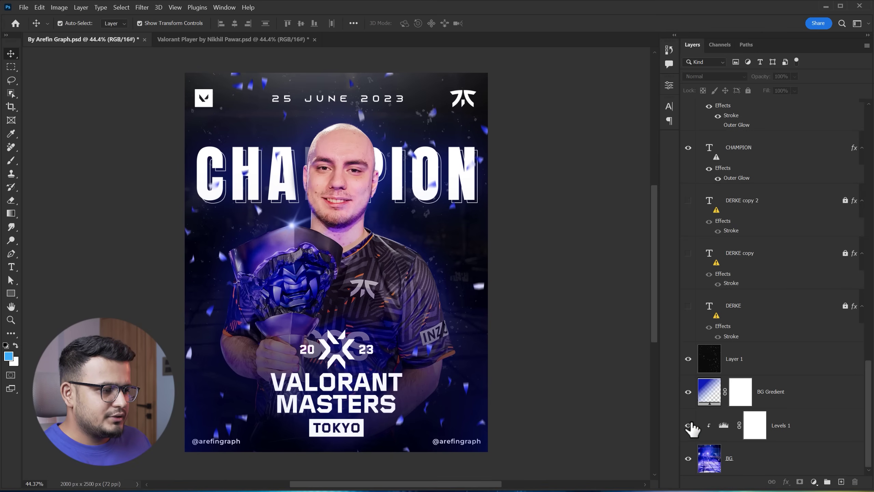
# - In the Valorant Player document, show the outlined VALORANT MASTER text over the black Color Fill 3 background
pyautogui.click(689, 425)
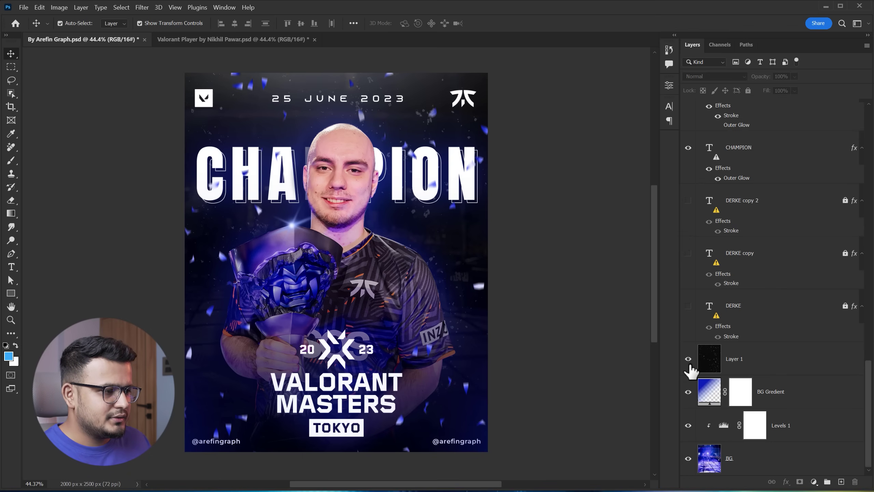
pyautogui.moveTo(688, 359)
pyautogui.mouseDown()
pyautogui.moveTo(689, 427)
pyautogui.moveTo(689, 358)
pyautogui.mouseUp()
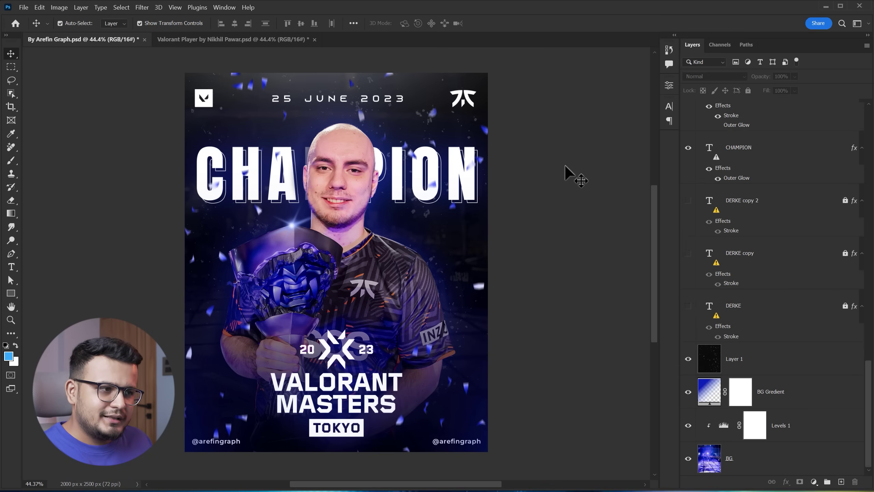
pyautogui.hotkey('ctrl', 'Tab')
pyautogui.scroll(1, 429, 196)
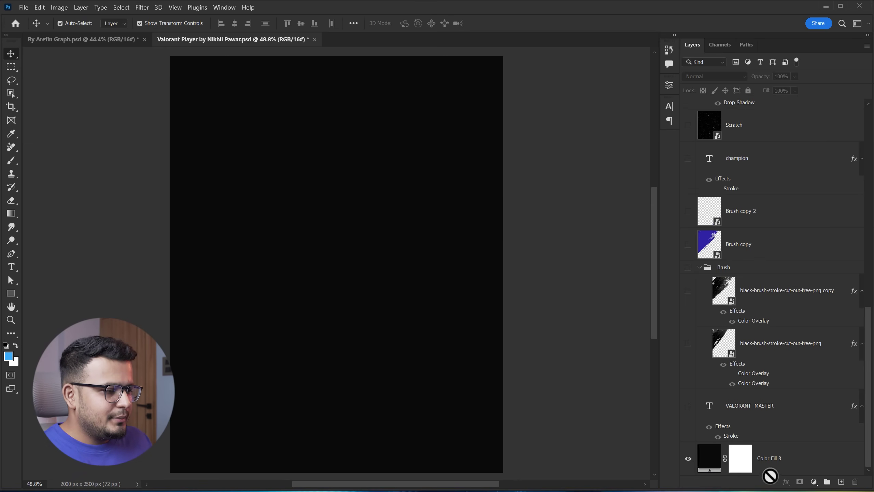
pyautogui.click(774, 464)
pyautogui.click(688, 405)
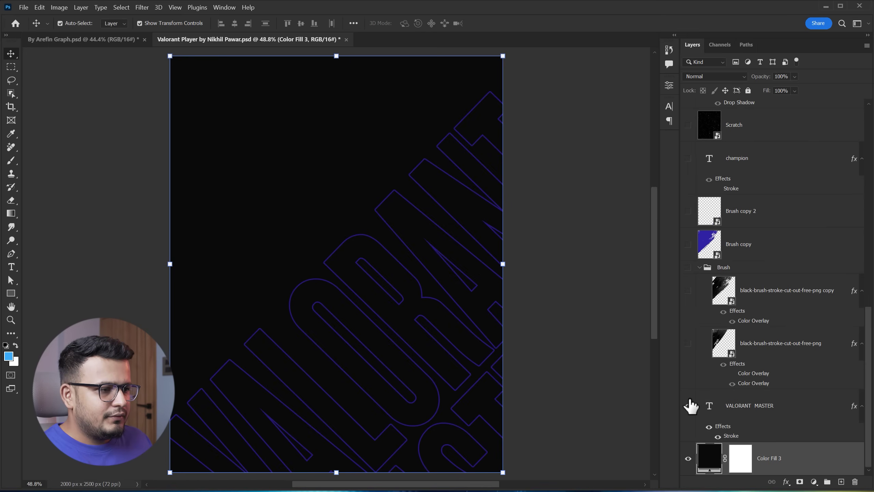
pyautogui.click(538, 254)
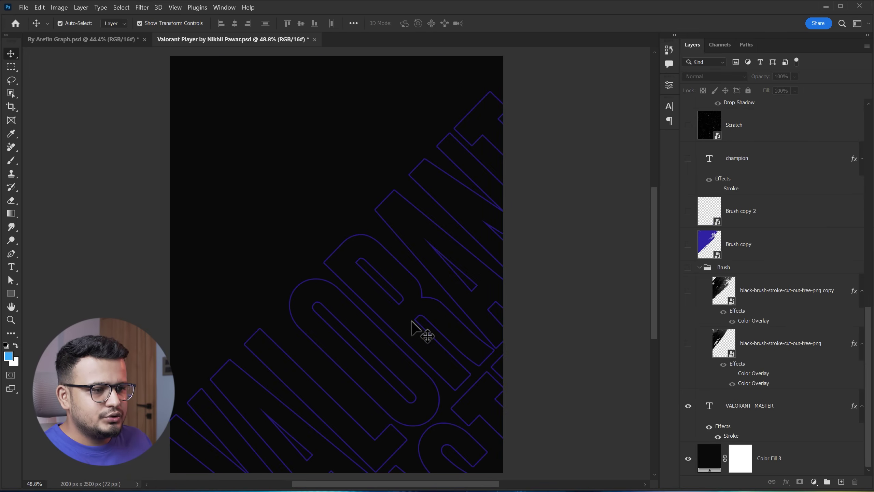
# - Tighten the VALORANT MASTER text's tracking to -10 in the Character panel
pyautogui.click(396, 314)
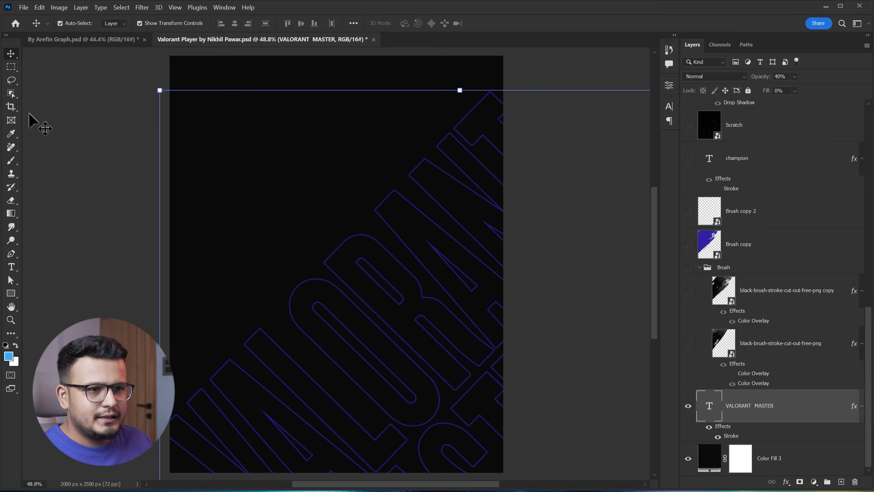
pyautogui.click(91, 41)
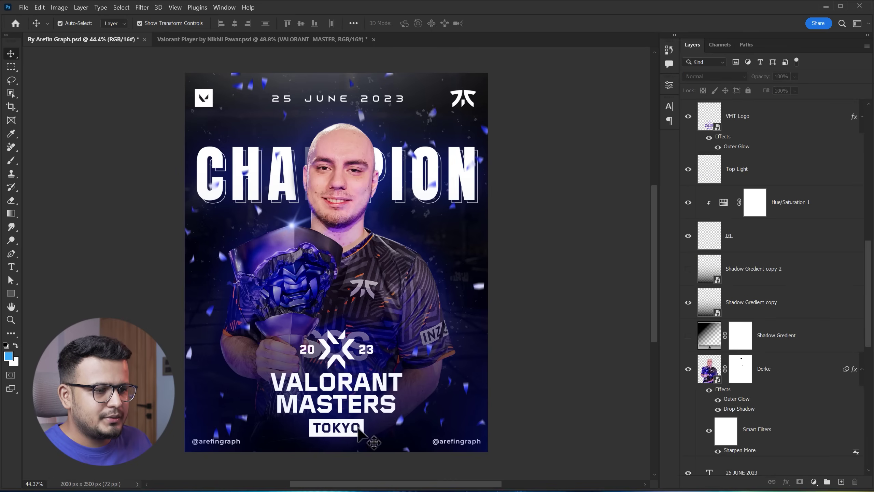
pyautogui.click(195, 42)
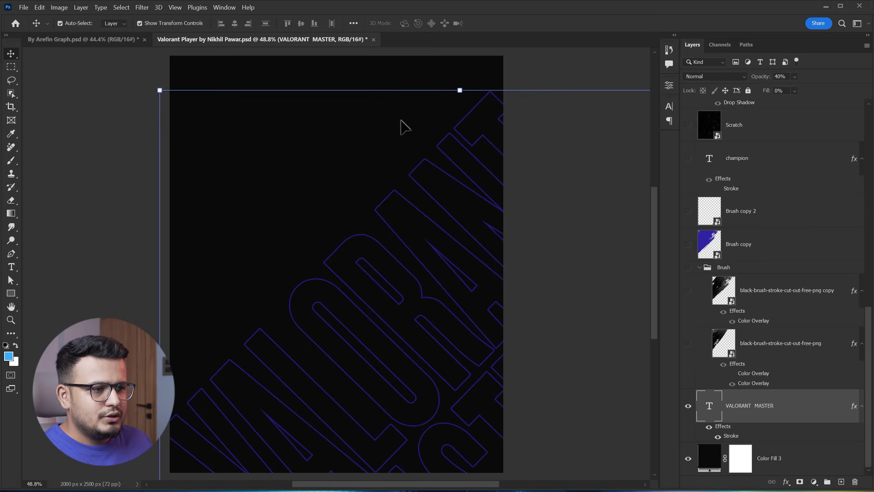
pyautogui.click(670, 110)
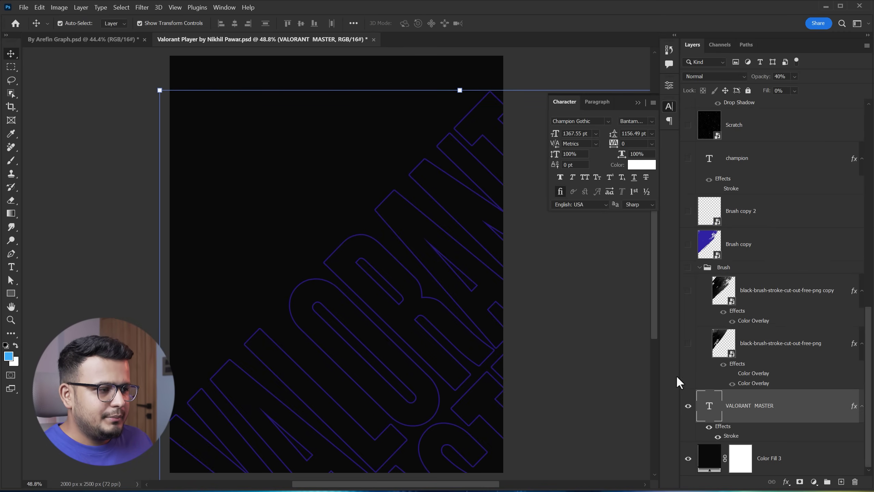
pyautogui.moveTo(433, 373); pyautogui.dragTo(300, 243)
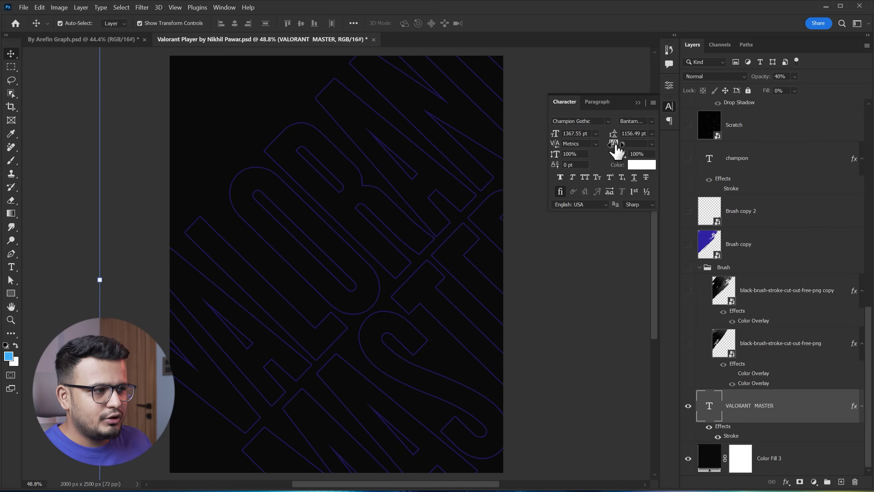
pyautogui.moveTo(616, 151); pyautogui.dragTo(406, 230)
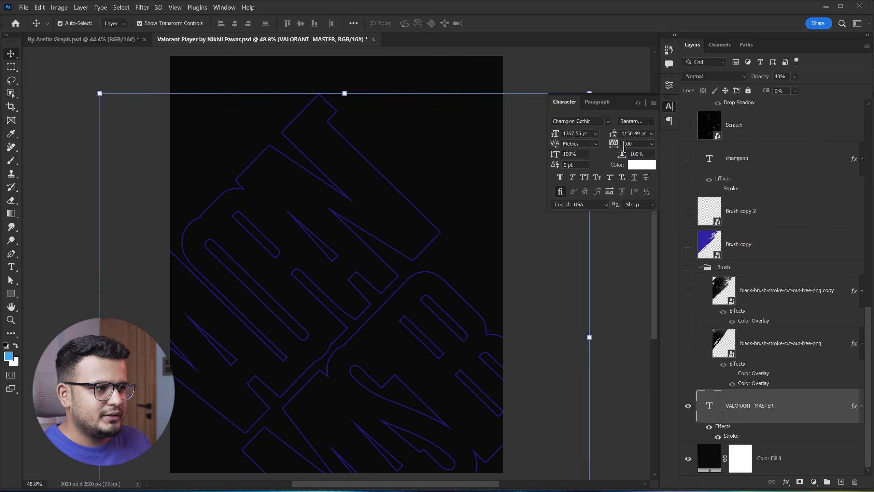
pyautogui.write('-10')
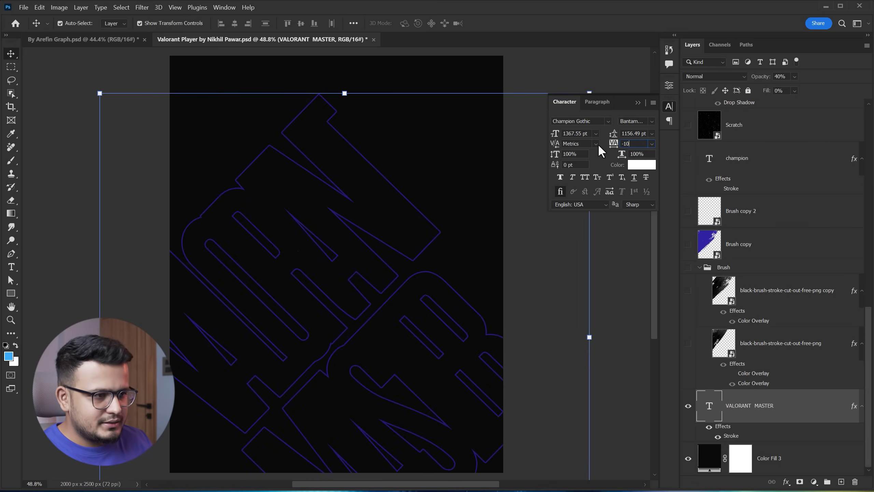
pyautogui.press('Return')
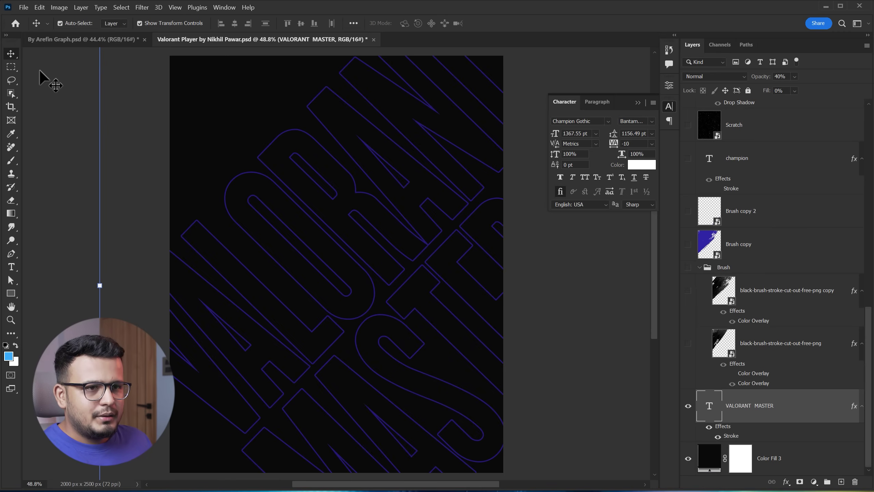
pyautogui.click(40, 74)
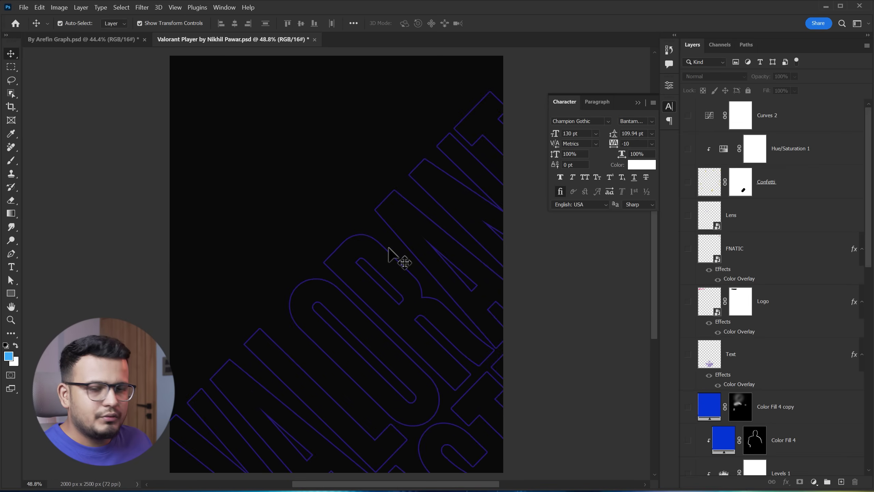
# - Show both blue brush-stroke layers in the Brush group
pyautogui.scroll(-5, 723, 347)
pyautogui.scroll(-3, 744, 314)
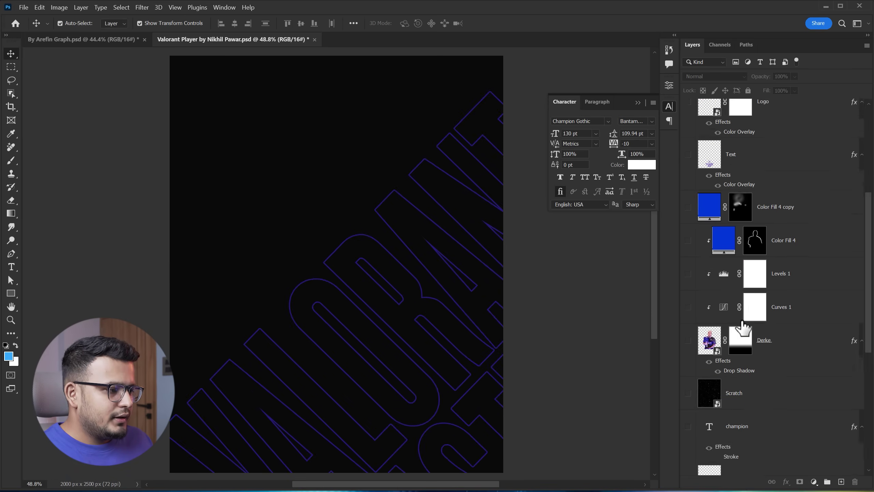
pyautogui.scroll(-1, 744, 331)
pyautogui.scroll(-3, 743, 328)
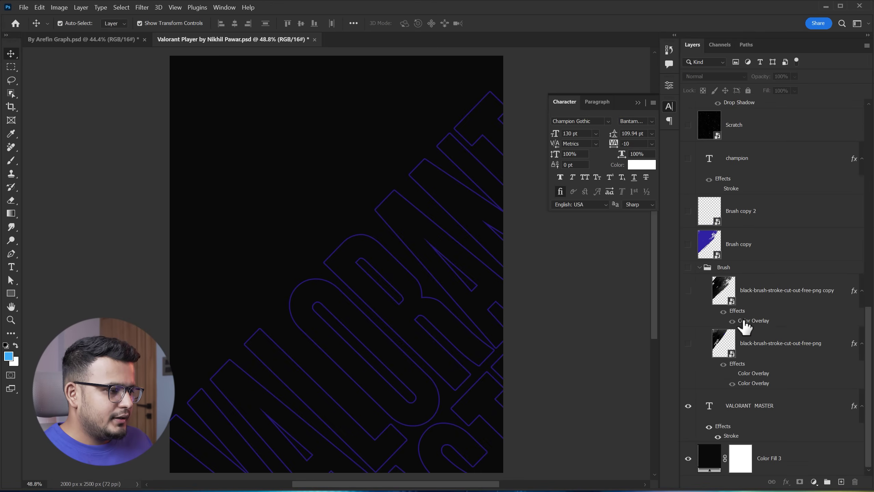
pyautogui.click(688, 343)
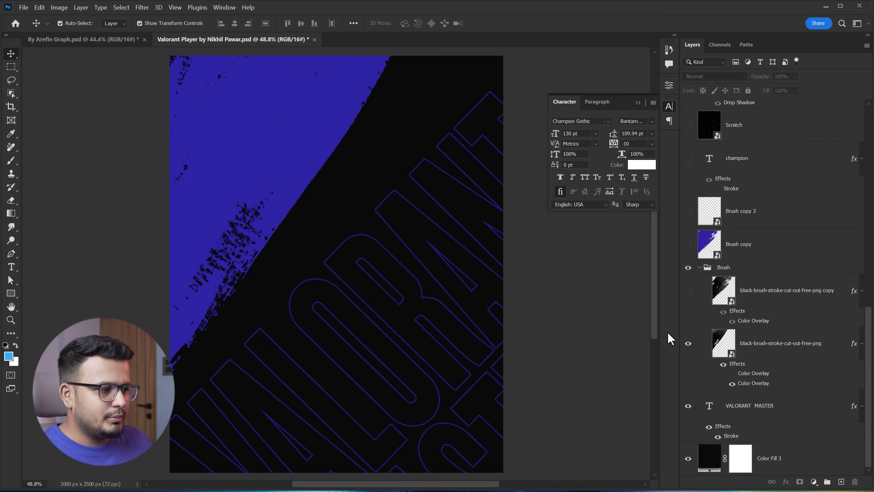
pyautogui.click(688, 290)
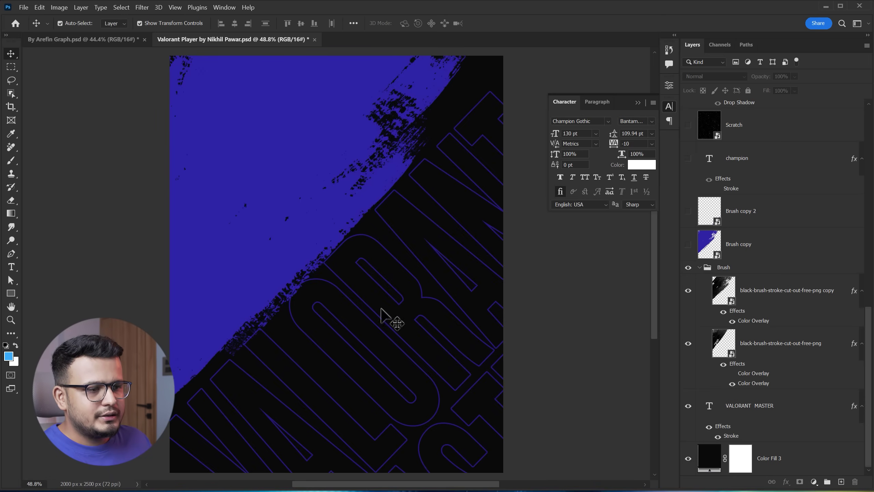
# - Inspect the brush strokes' Color Overlay effects, undo a test move, and collapse the Brush group
pyautogui.click(767, 346)
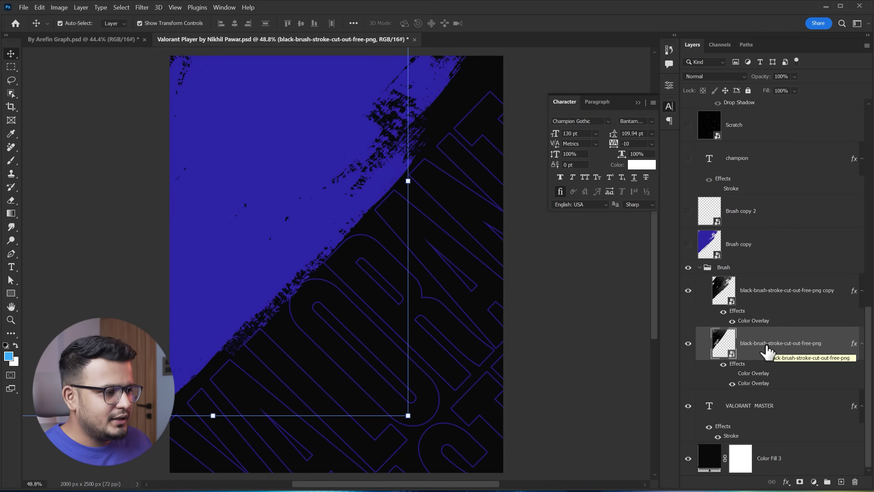
pyautogui.click(732, 384)
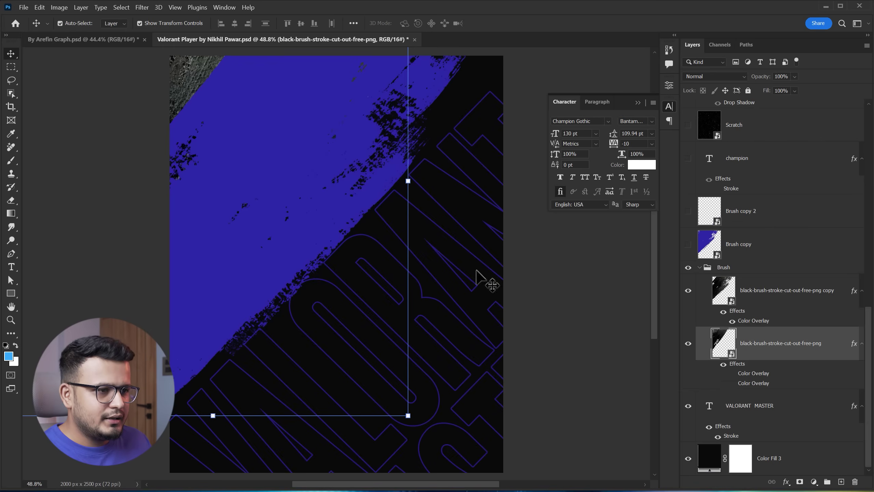
pyautogui.click(688, 291)
pyautogui.moveTo(240, 140); pyautogui.dragTo(346, 124)
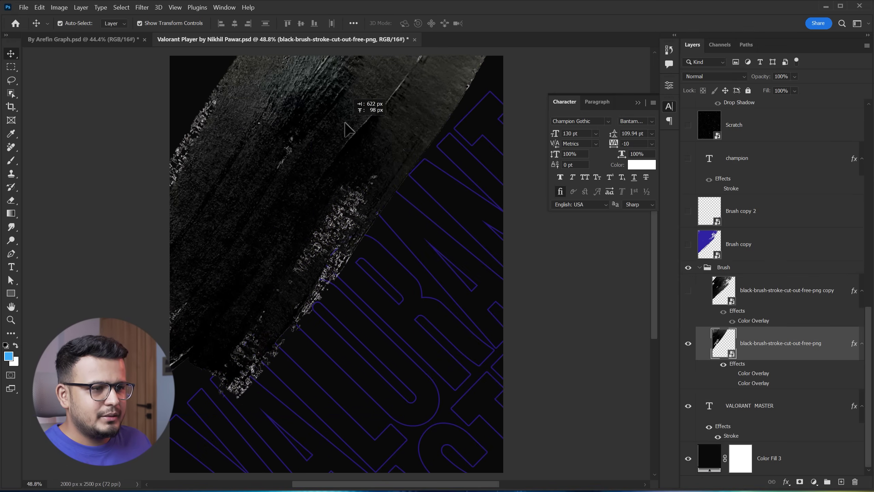
pyautogui.hotkey('ctrl', 'z')
pyautogui.hotkey('ctrl', 'z')
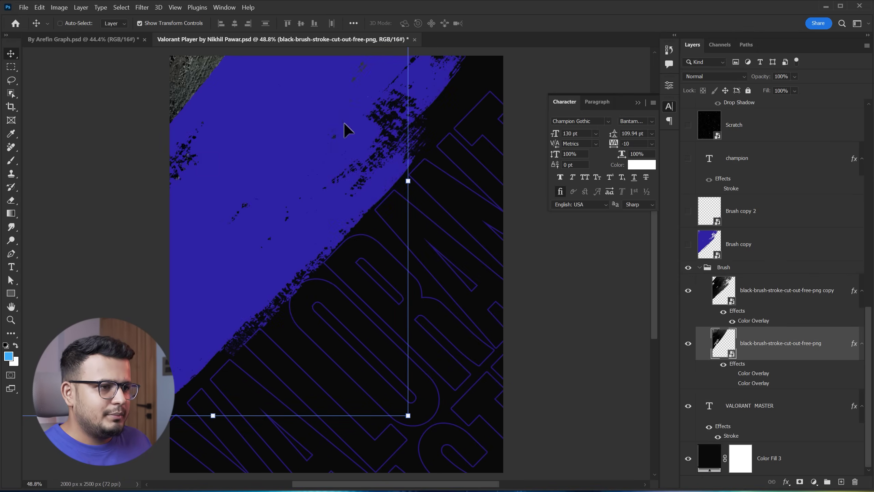
pyautogui.hotkey('ctrl', 'z')
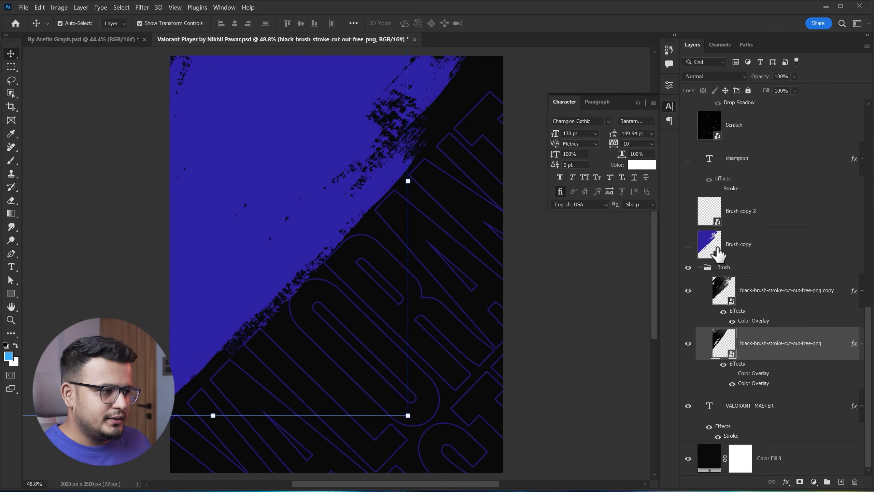
pyautogui.click(700, 267)
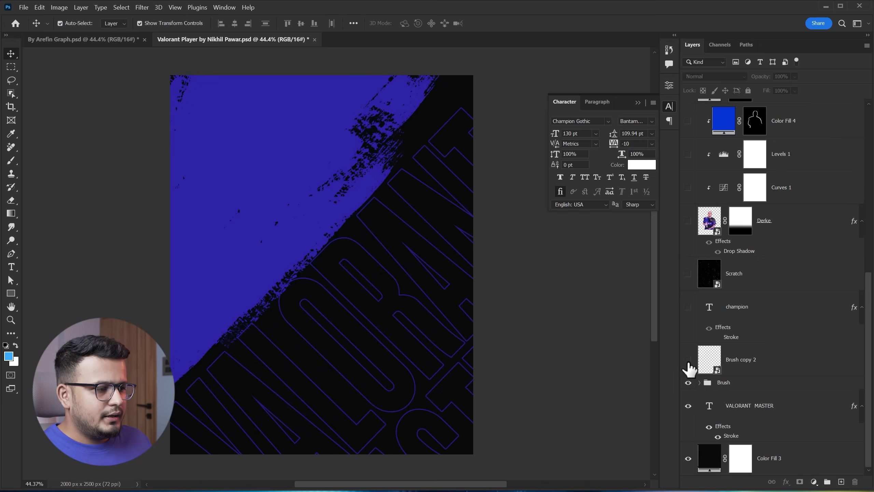
# - Show the Brush copy 2 stroke nudged toward the lower-right, plus the white CHAMPION text
pyautogui.click(688, 360)
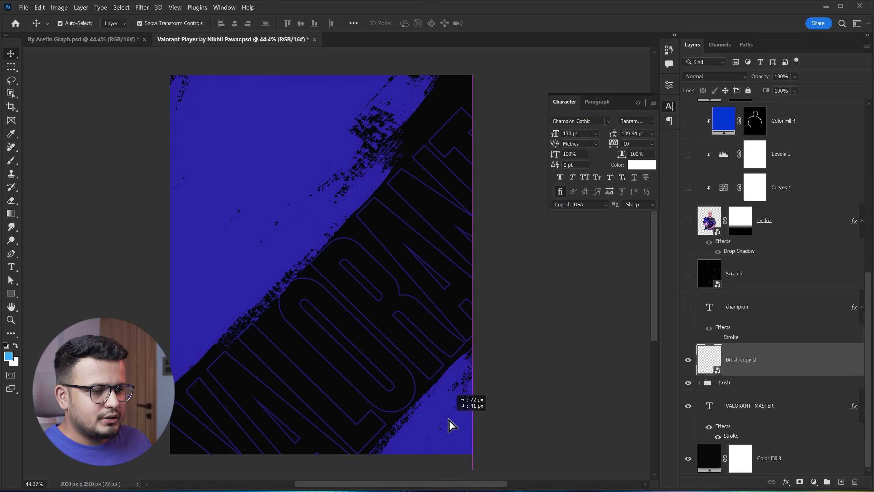
pyautogui.moveTo(439, 409); pyautogui.dragTo(454, 419)
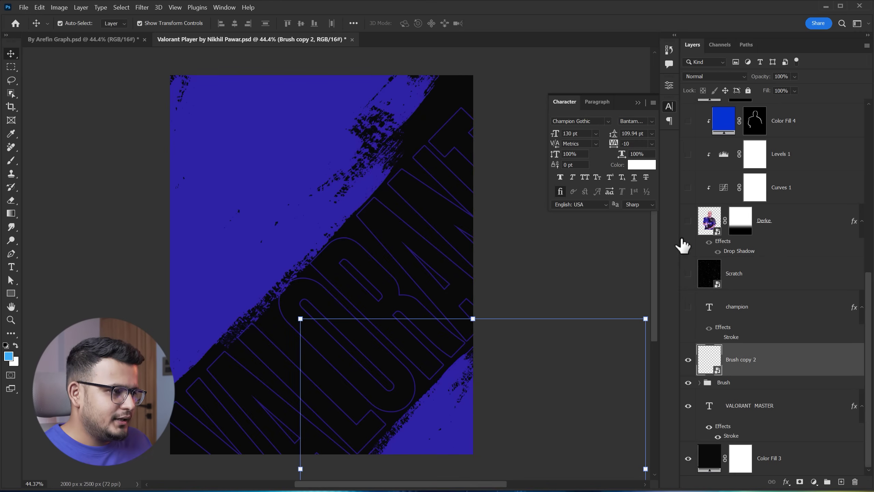
pyautogui.click(688, 307)
pyautogui.click(559, 232)
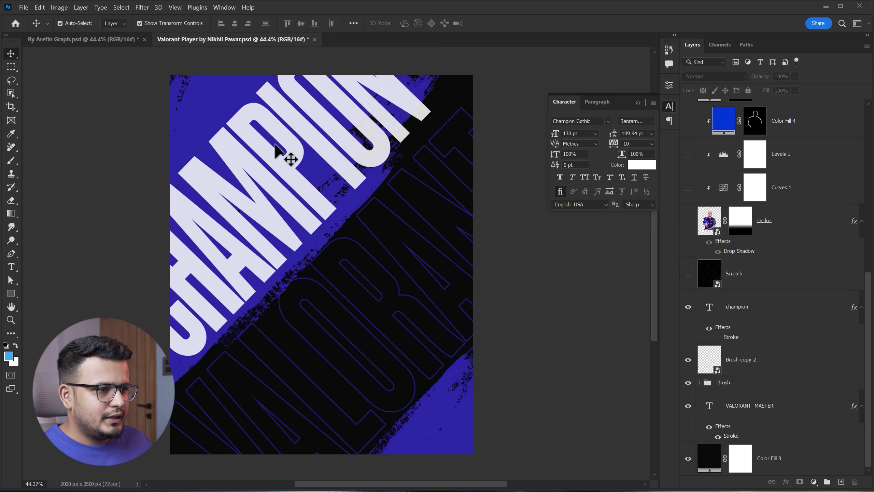
pyautogui.click(108, 39)
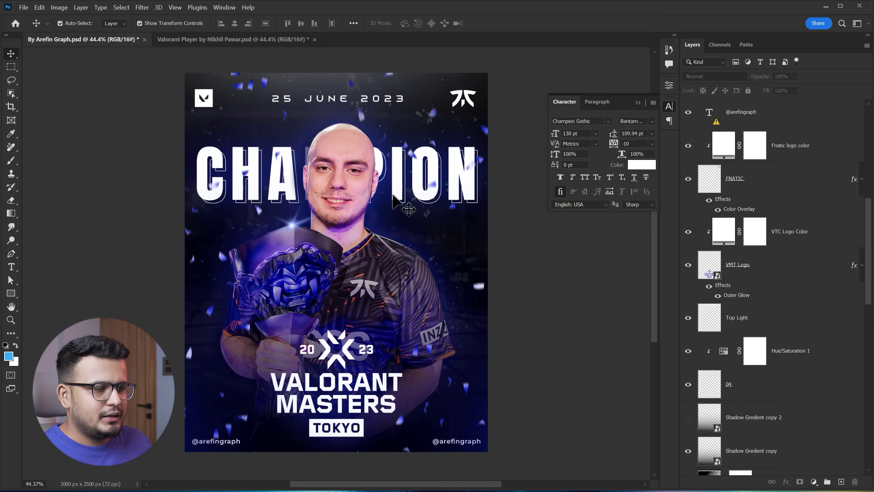
pyautogui.click(205, 38)
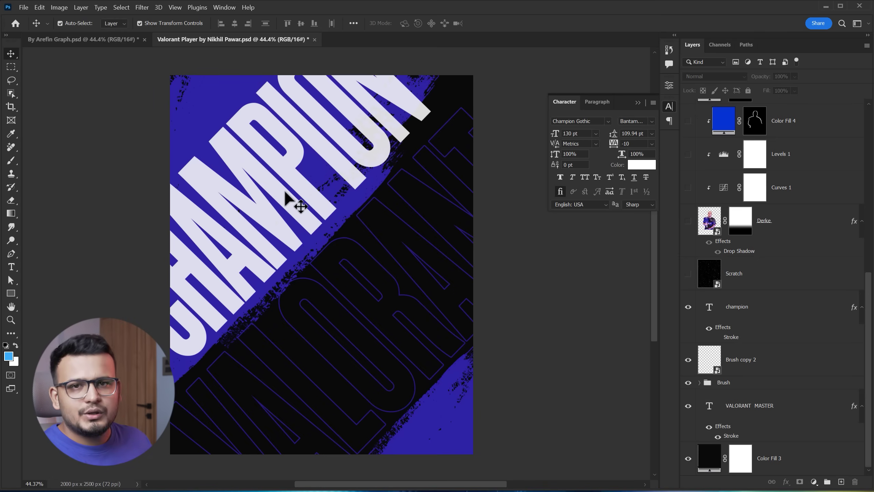
# - Show the Scratch texture, check its Screen blend and 50% Fill, and reveal the Derke player layer
pyautogui.click(689, 273)
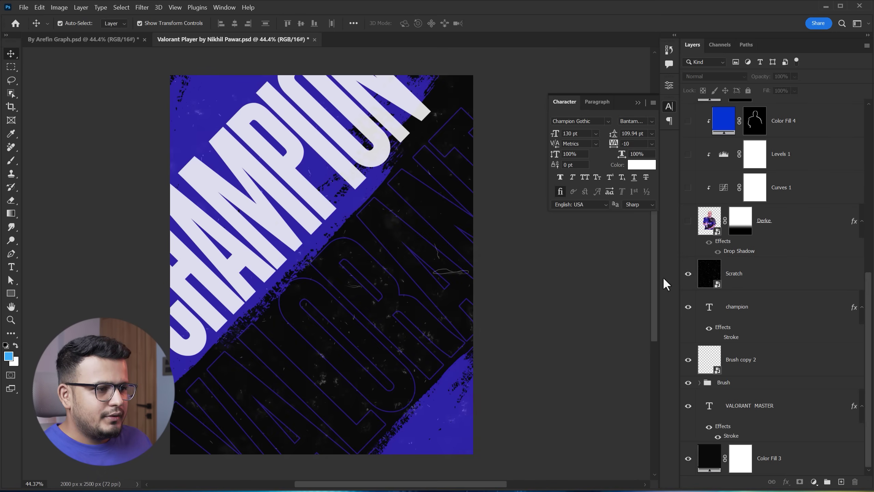
pyautogui.click(728, 278)
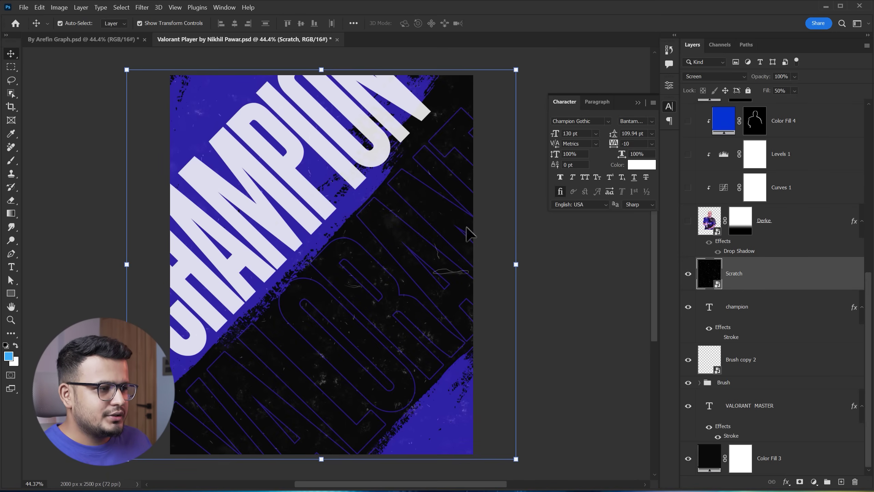
pyautogui.click(570, 280)
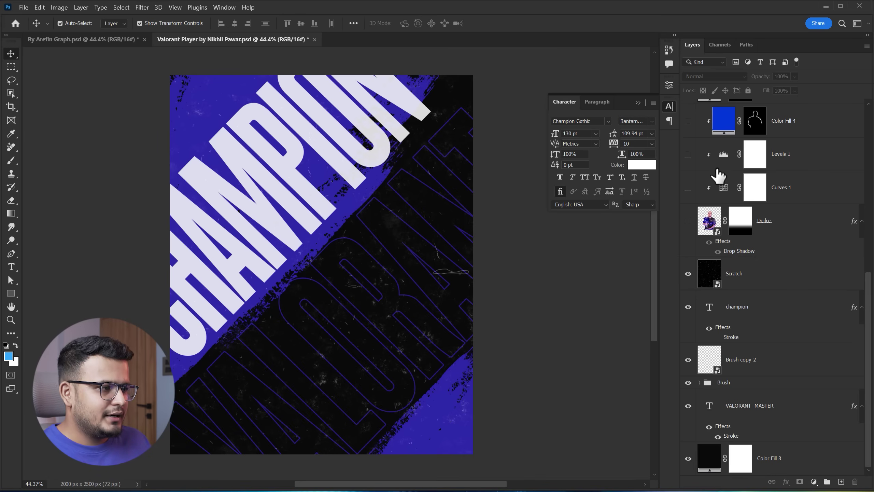
pyautogui.click(688, 220)
pyautogui.scroll(2, 324, 195)
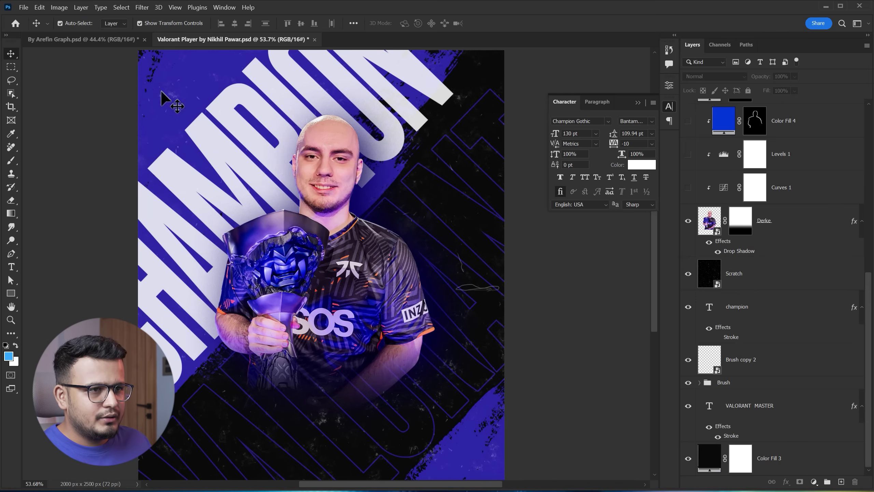
pyautogui.click(99, 38)
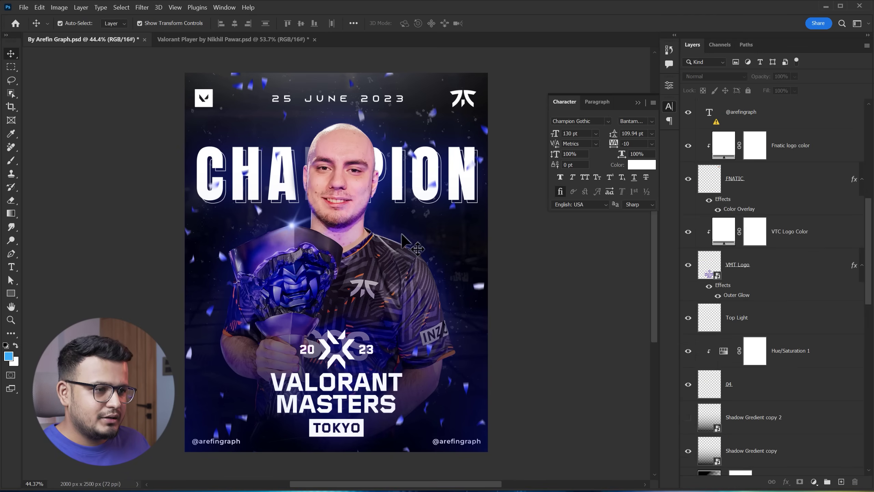
pyautogui.click(217, 35)
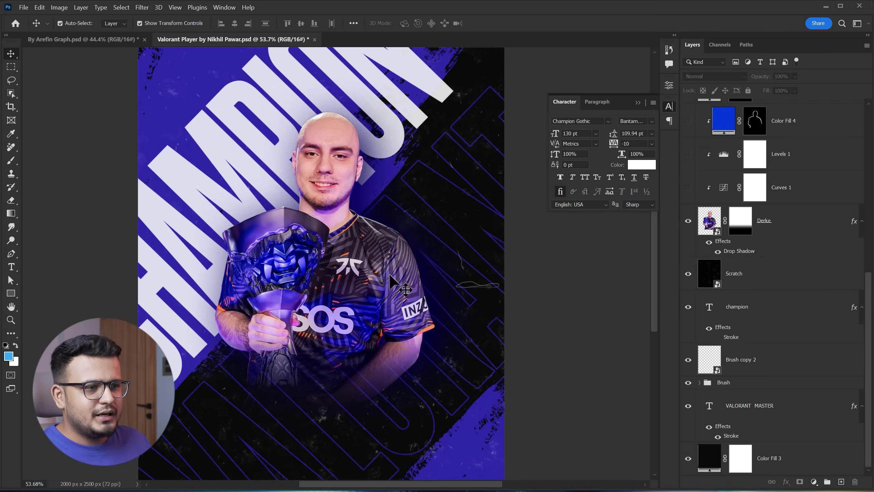
pyautogui.scroll(-1, 315, 219)
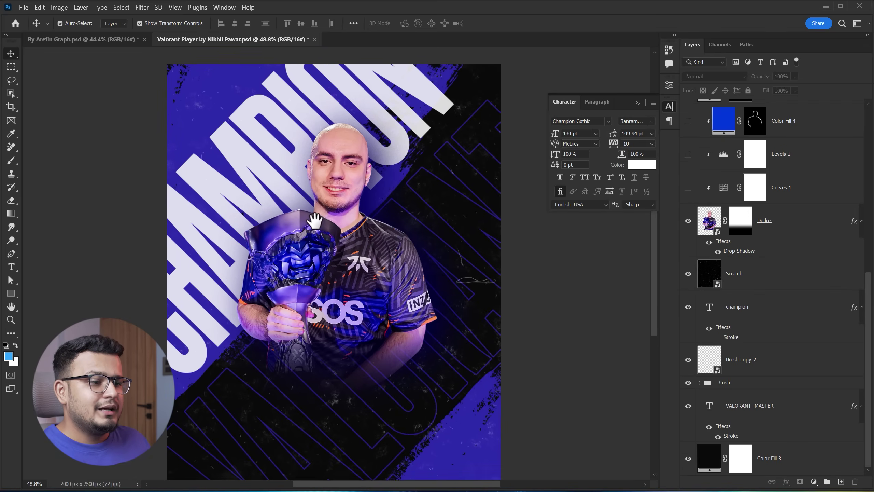
pyautogui.moveTo(315, 219); pyautogui.dragTo(313, 215)
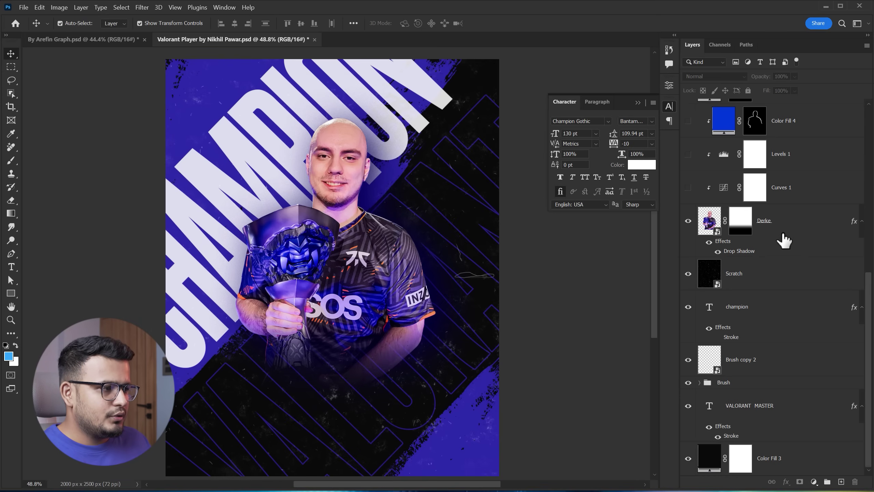
pyautogui.click(741, 222)
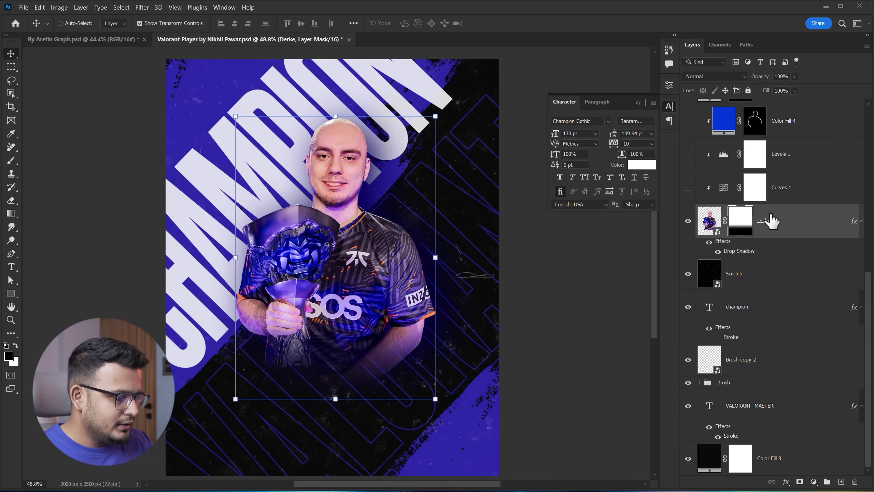
# - Duplicate Derke as a hidden backup and delete the original Derke layer's mask
pyautogui.hotkey('ctrl', 'j')
pyautogui.click(688, 221)
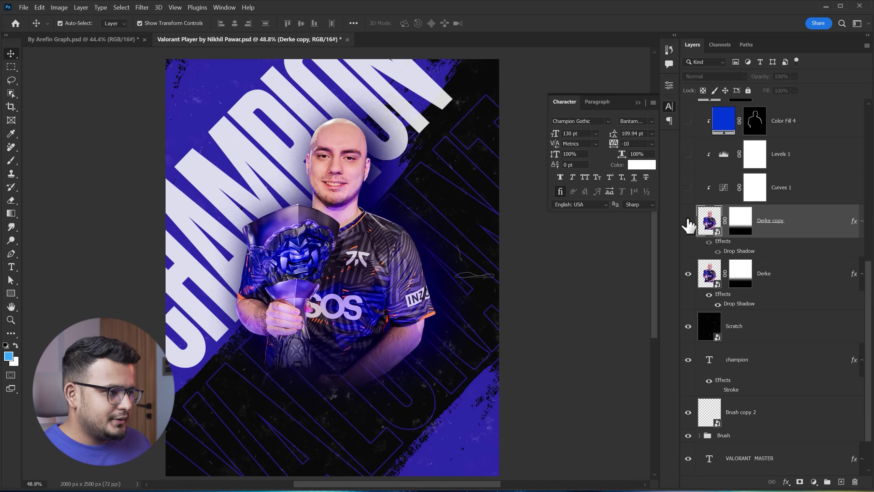
pyautogui.rightClick(745, 279)
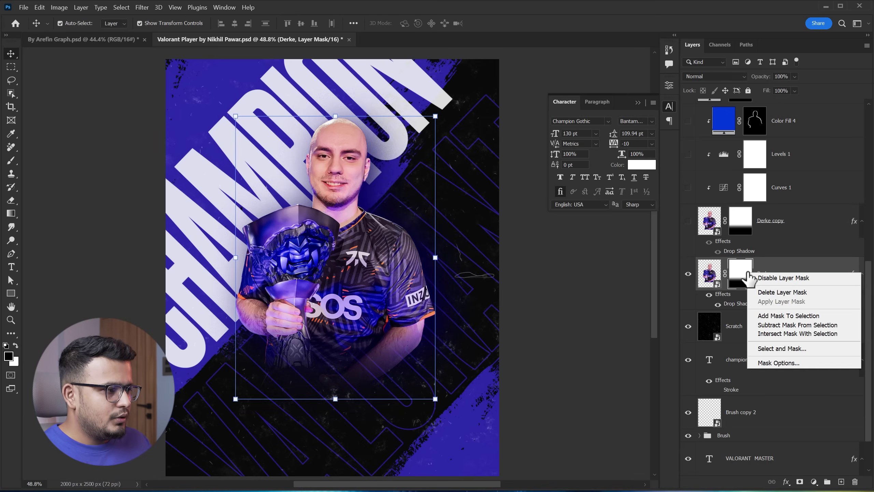
pyautogui.click(771, 295)
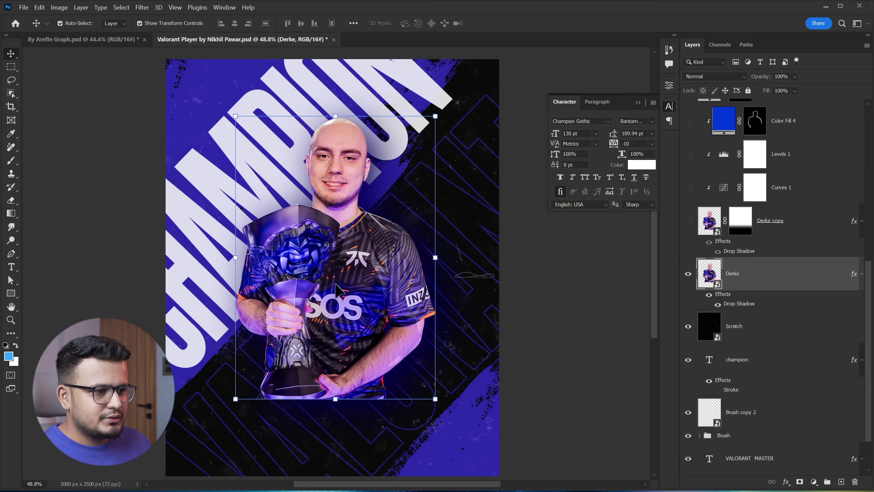
pyautogui.hotkey('ctrl', 'z')
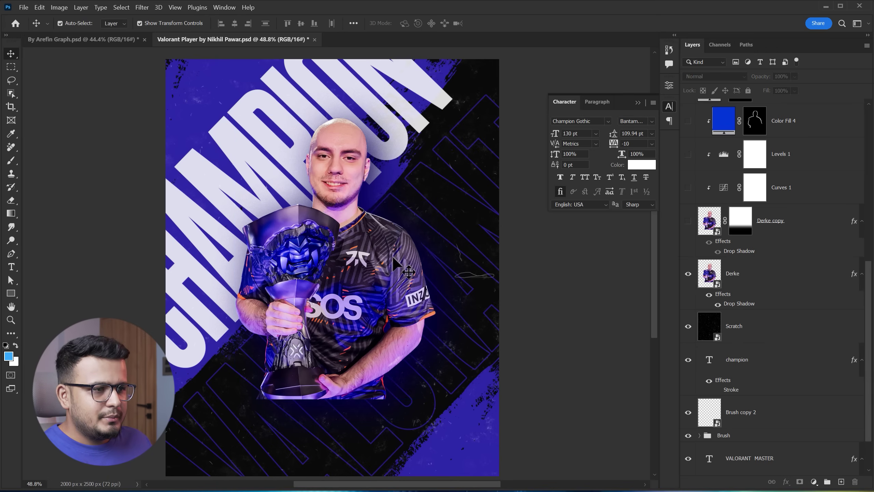
pyautogui.hotkey('ctrl', 'shift', 'z')
pyautogui.doubleClick(736, 303)
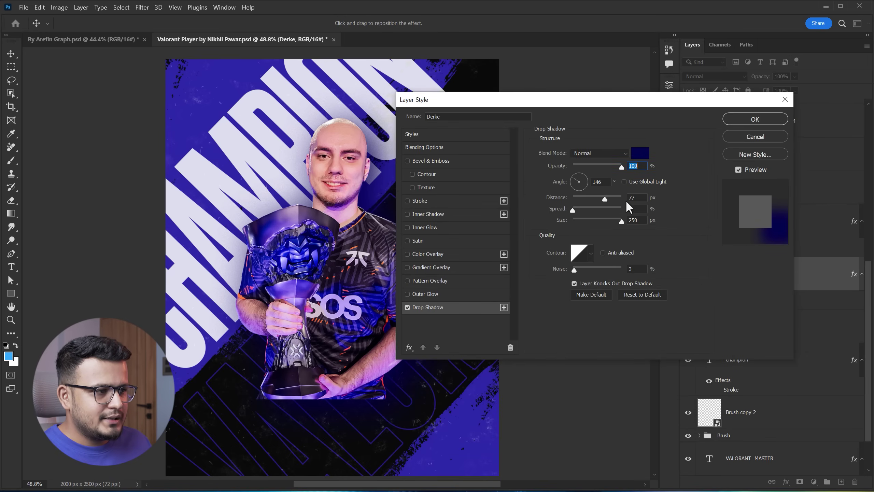
pyautogui.moveTo(489, 107); pyautogui.dragTo(556, 100)
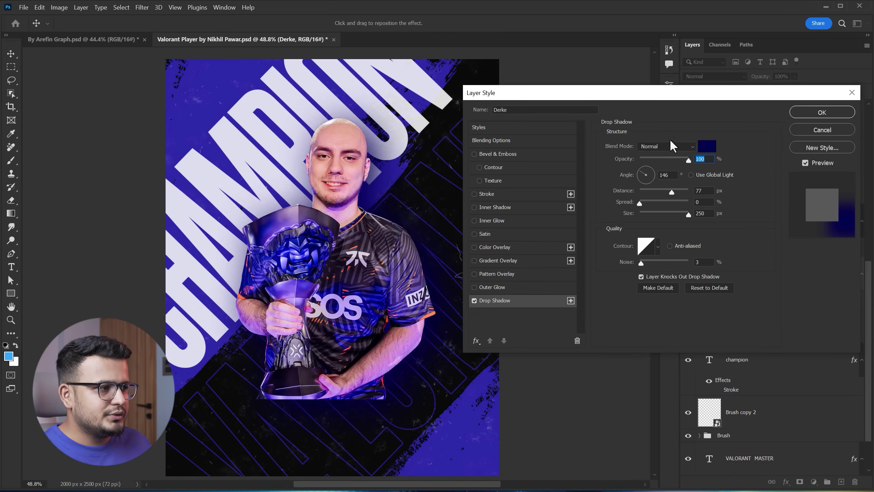
pyautogui.click(799, 114)
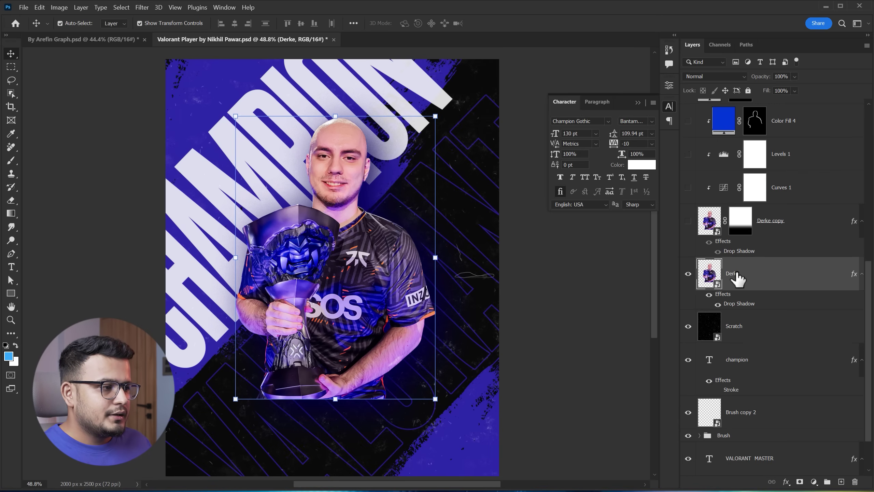
# - Add a layer mask to Derke and draw a gradient fading his lower body out
pyautogui.click(801, 482)
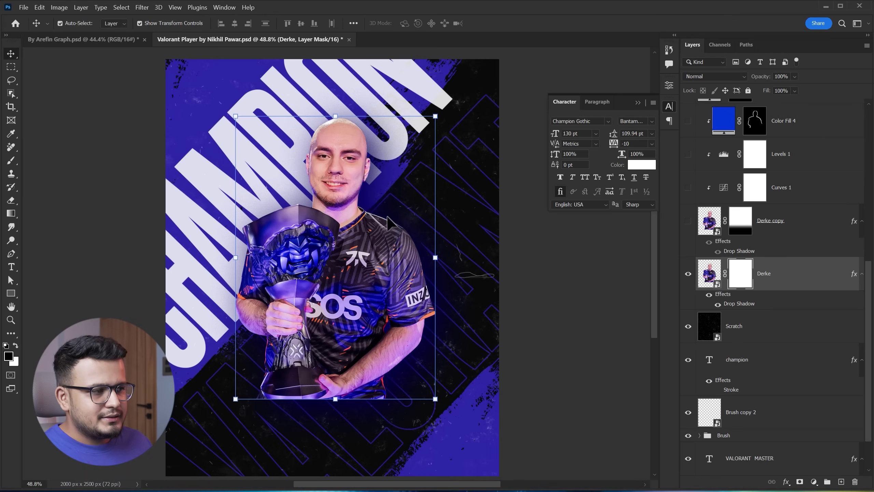
pyautogui.click(11, 213)
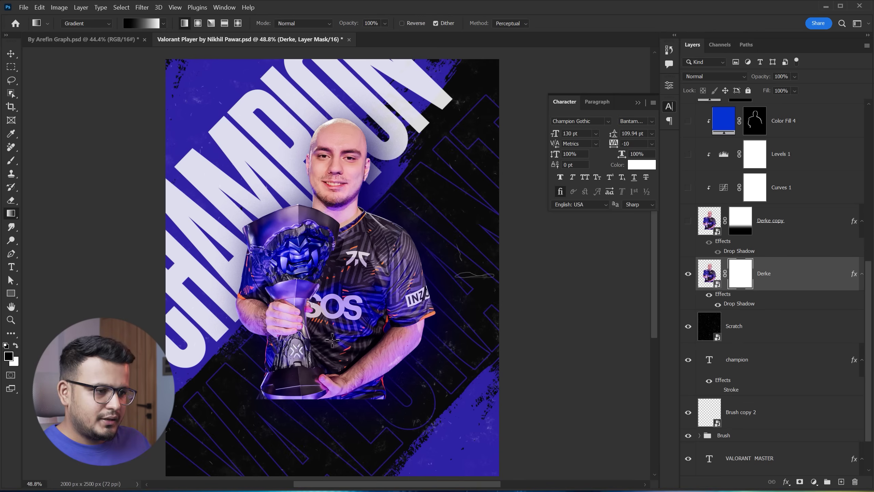
pyautogui.moveTo(321, 401); pyautogui.dragTo(321, 299)
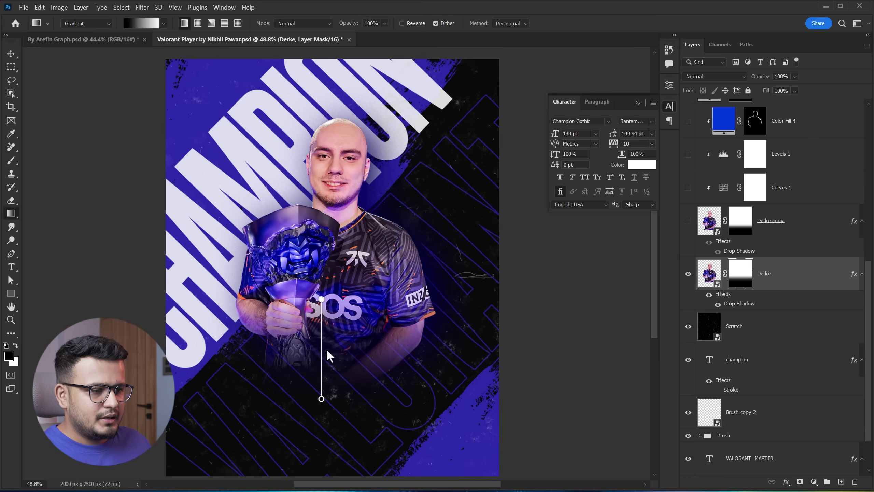
pyautogui.click(10, 53)
# - After checking the reference poster's shadow gradient, redraw the Derke mask gradient starting from mid-torso
pyautogui.click(366, 188)
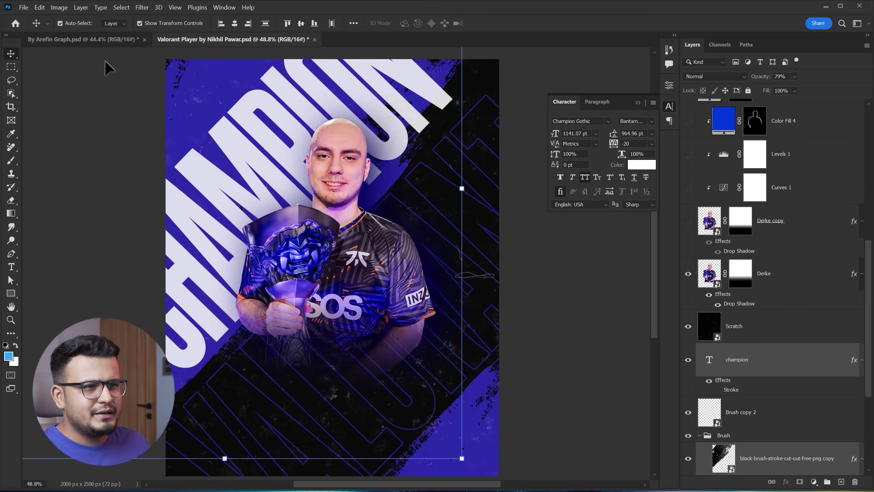
pyautogui.click(93, 39)
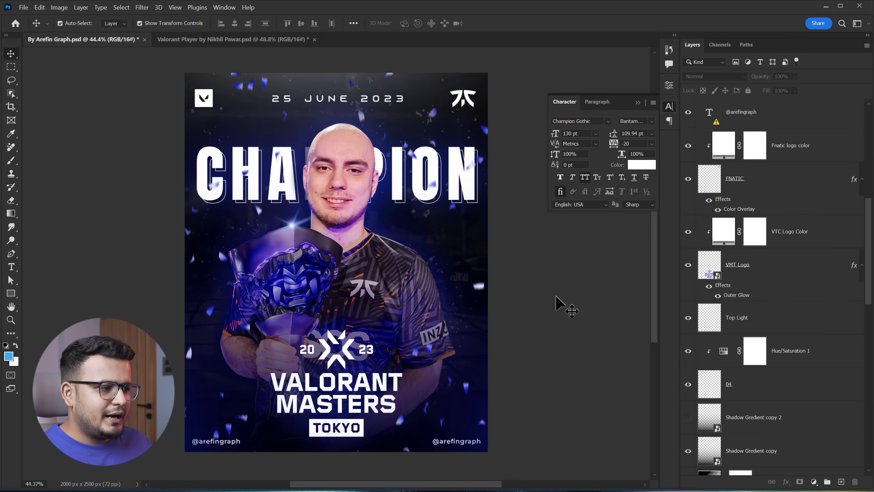
pyautogui.click(688, 417)
pyautogui.click(687, 418)
pyautogui.click(251, 40)
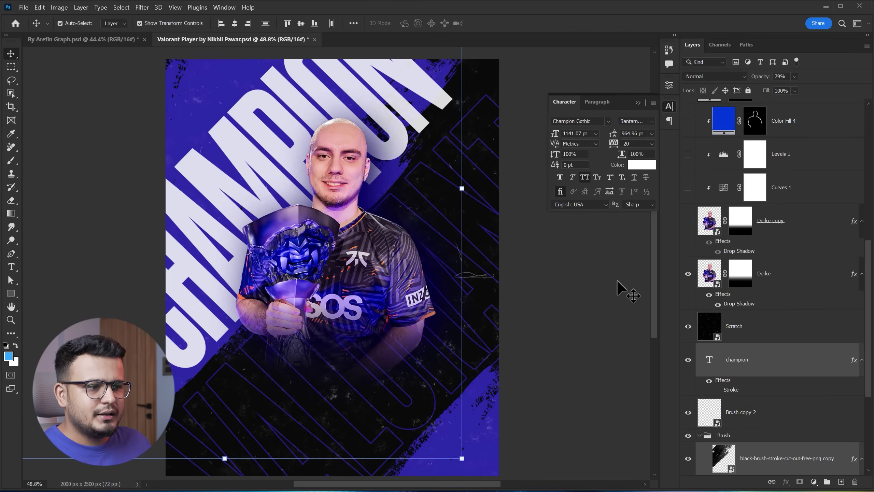
pyautogui.click(738, 274)
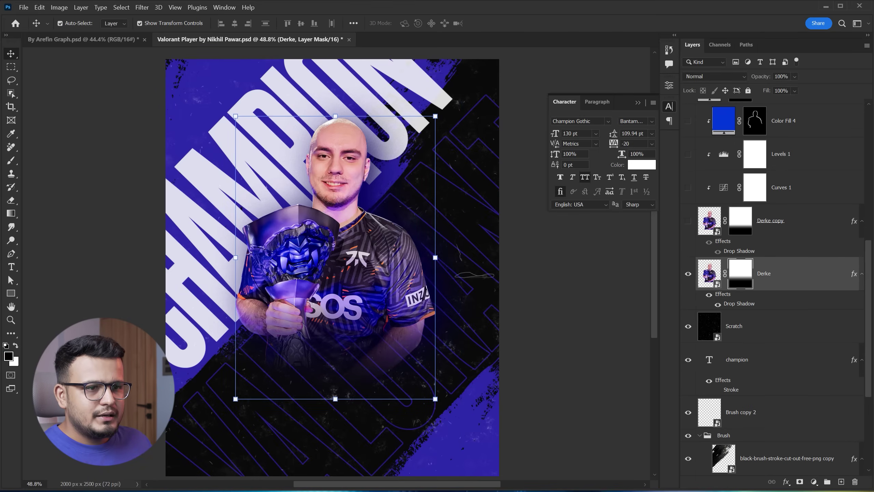
pyautogui.click(16, 214)
pyautogui.moveTo(321, 299); pyautogui.dragTo(321, 399)
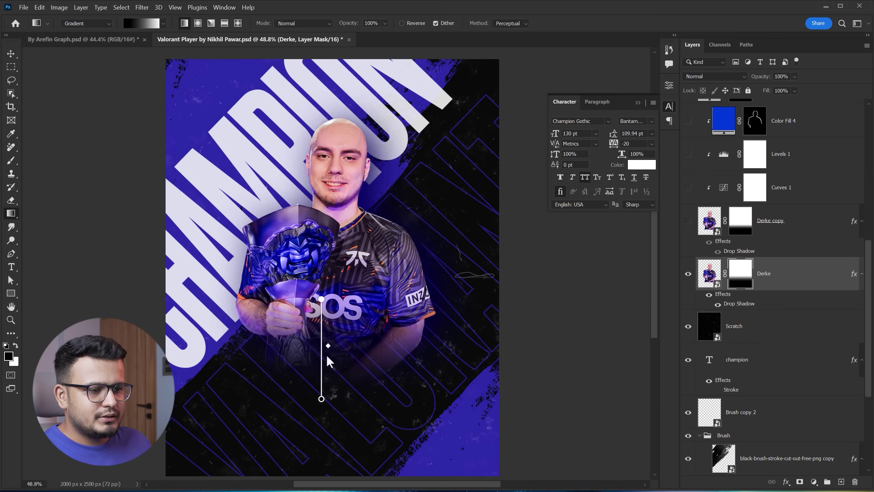
pyautogui.click(8, 54)
pyautogui.click(76, 100)
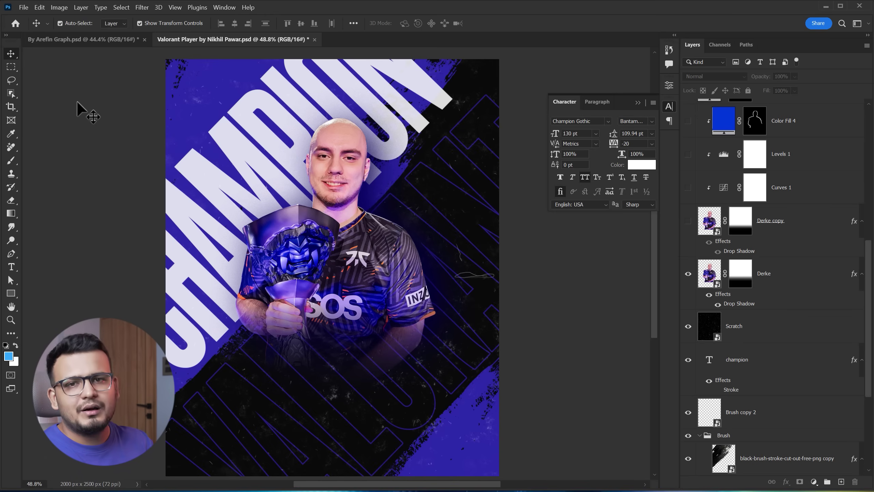
# - Show the duplicate player layer instead of the original and turn on the Curves and Levels adjustments
pyautogui.click(688, 273)
pyautogui.click(689, 221)
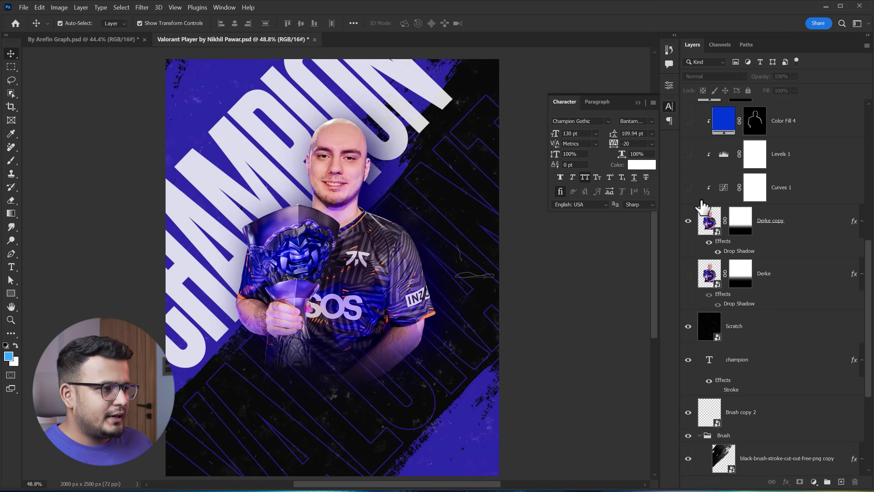
pyautogui.scroll(1, 344, 175)
pyautogui.scroll(1, 344, 166)
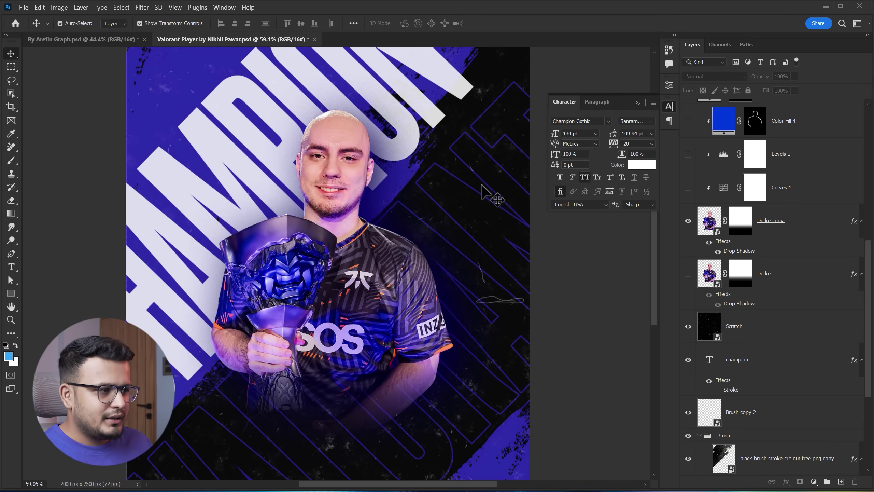
pyautogui.click(688, 189)
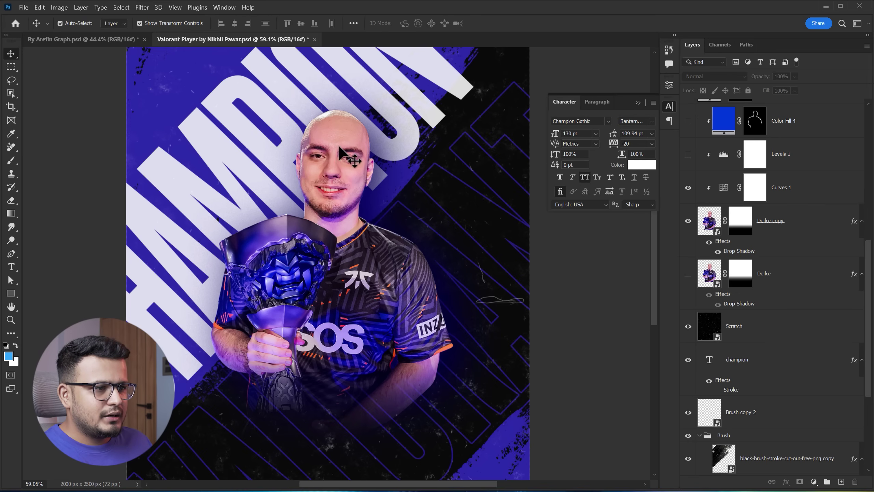
pyautogui.doubleClick(724, 188)
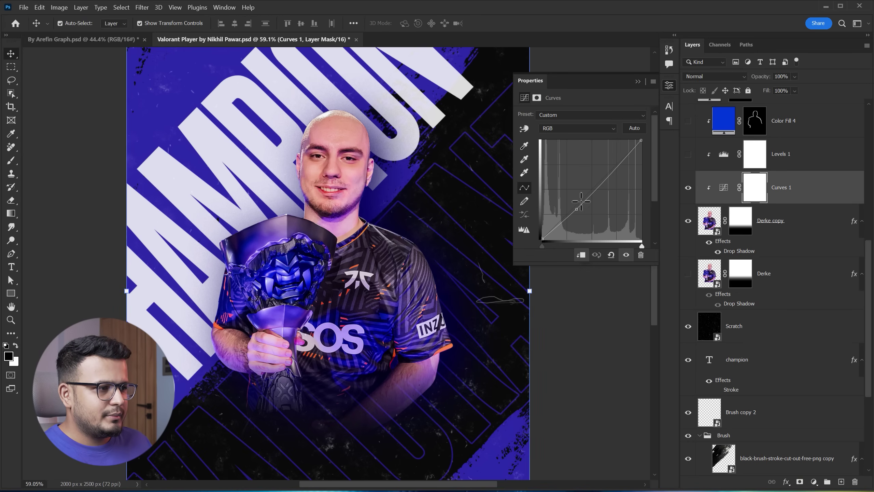
pyautogui.click(688, 154)
pyautogui.click(724, 155)
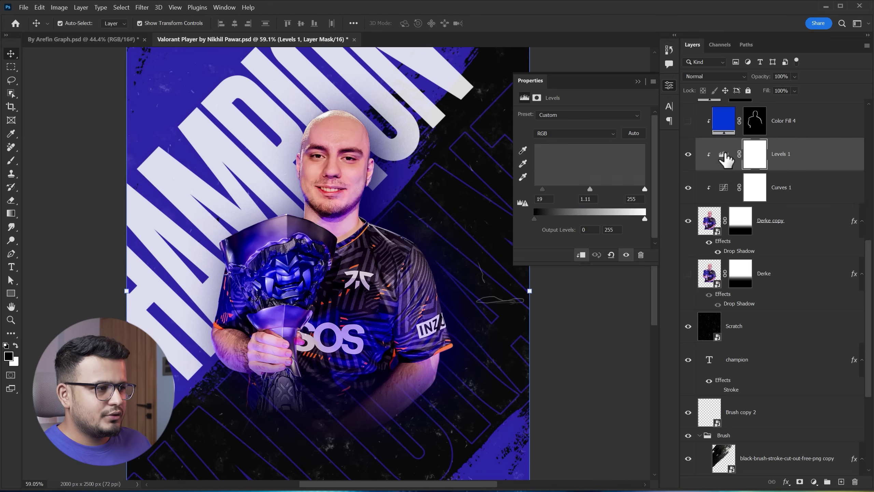
# - Toggle Levels 1 and Color Fill 4's blue outline on and off to compare, leaving both hidden
pyautogui.click(687, 157)
pyautogui.click(687, 158)
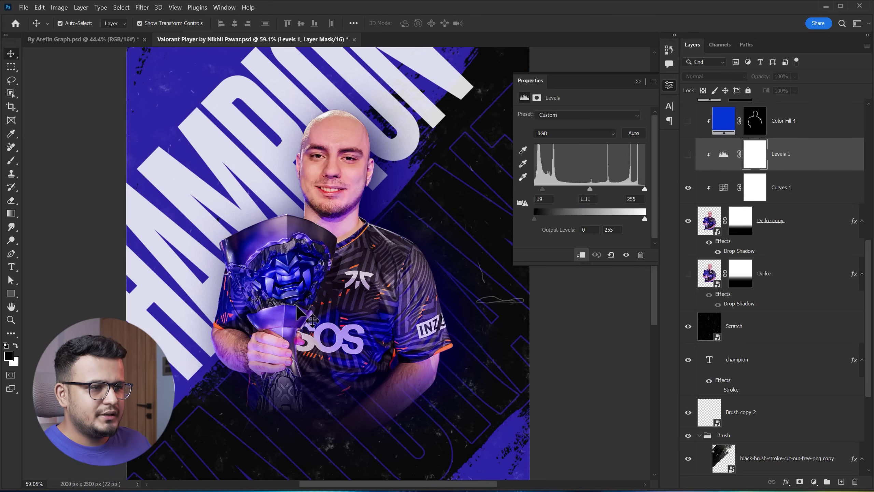
pyautogui.click(687, 157)
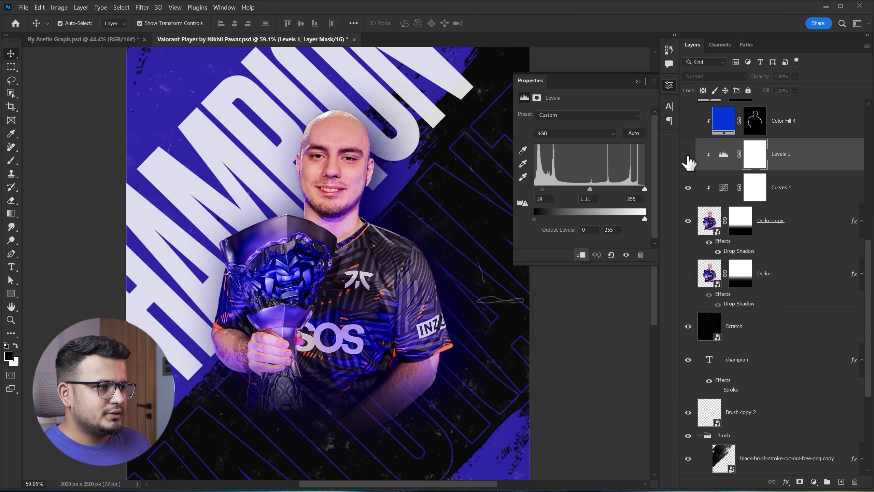
pyautogui.click(638, 81)
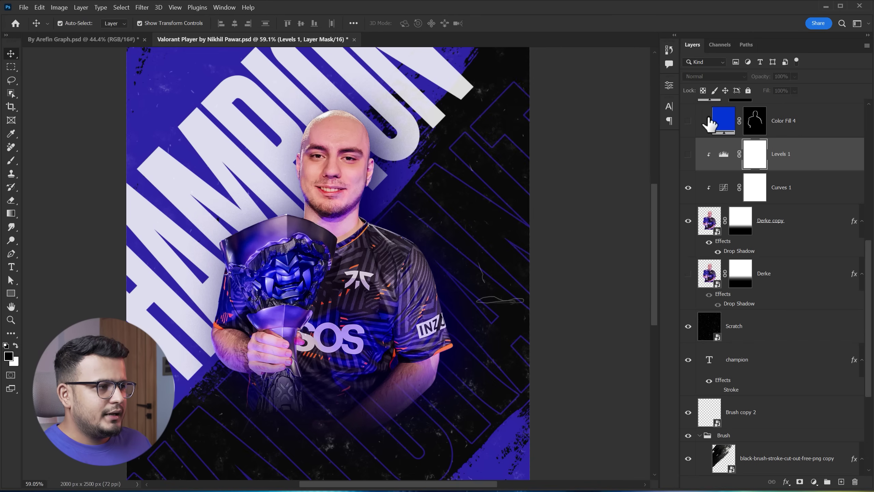
pyautogui.click(688, 120)
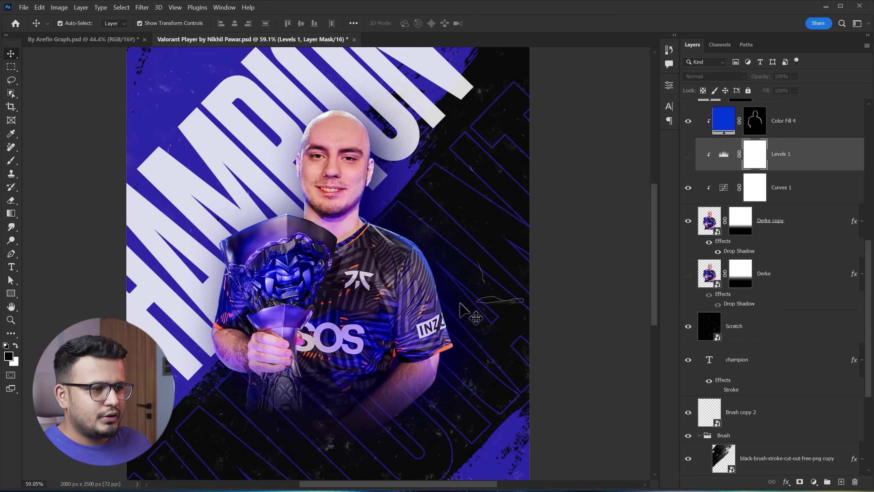
pyautogui.click(688, 121)
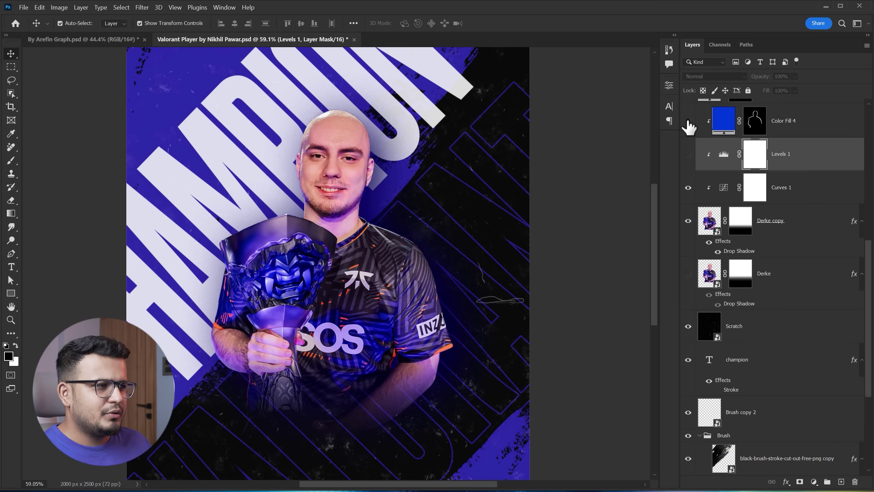
# - Add a violet-blue Solid Color fill (hue about 227, #315dff) clipped to the player layer, with its mask selected
pyautogui.click(815, 482)
pyautogui.click(835, 300)
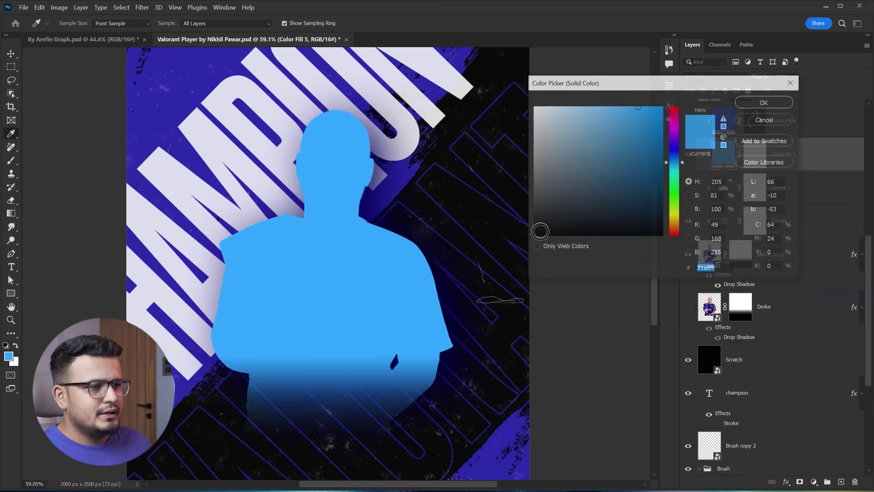
pyautogui.click(676, 157)
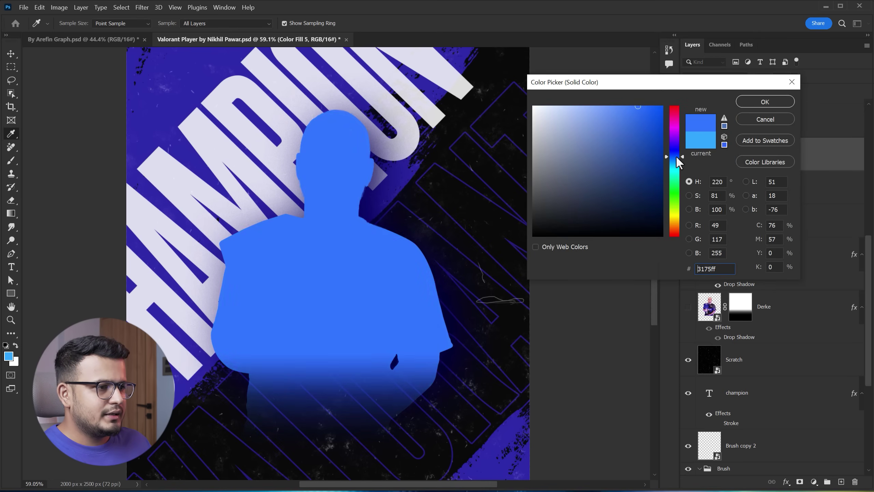
pyautogui.moveTo(677, 157); pyautogui.dragTo(677, 153)
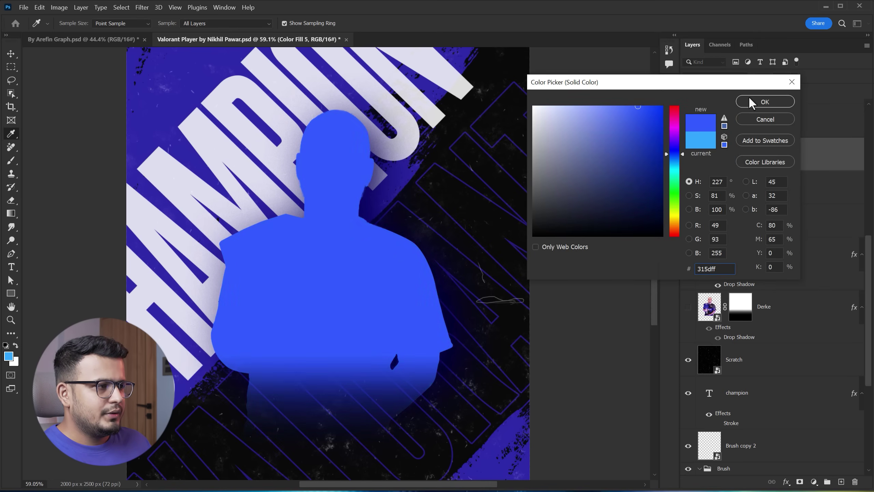
pyautogui.click(752, 100)
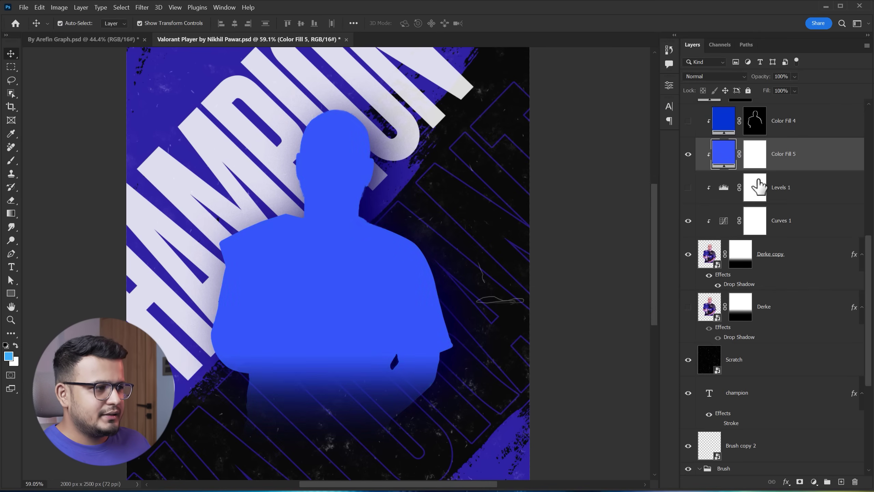
pyautogui.keyDown('alt'); pyautogui.click(781, 171); pyautogui.keyUp('alt')
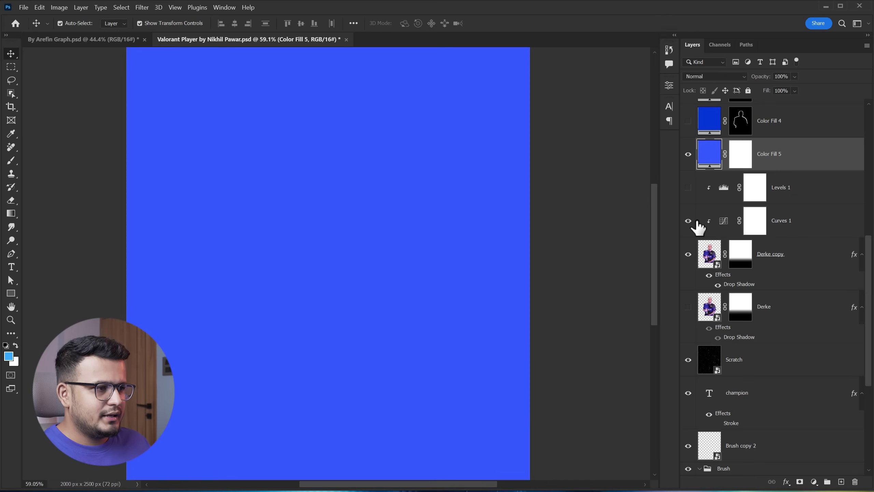
pyautogui.keyDown('alt'); pyautogui.click(769, 167); pyautogui.keyUp('alt')
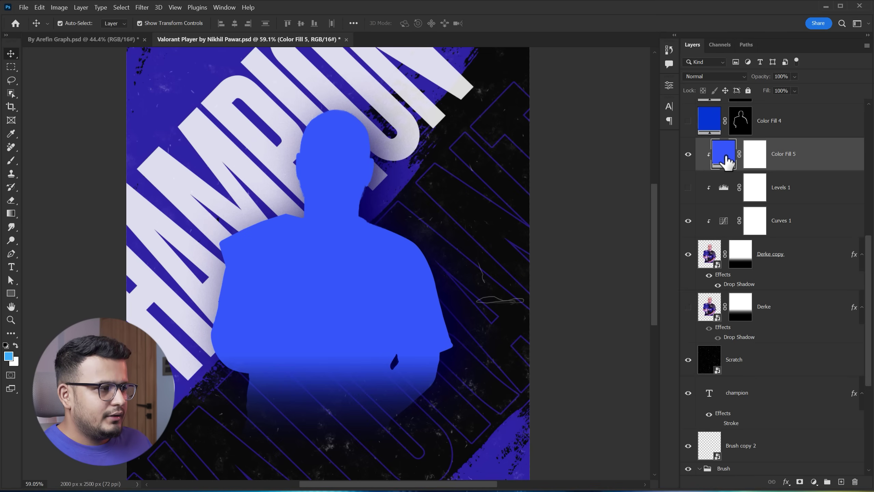
pyautogui.click(757, 161)
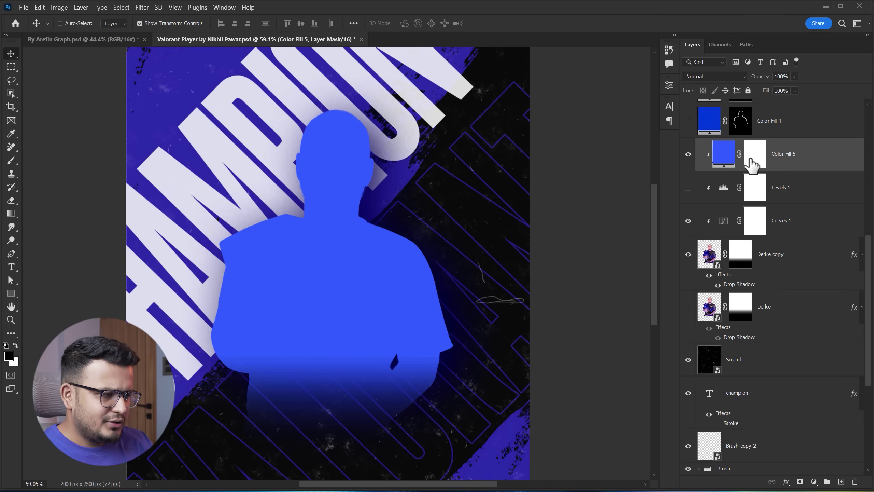
# - Invert Color Fill 5's mask to black and try rough glow strokes on the head, then clear them
pyautogui.hotkey('ctrl', 'i')
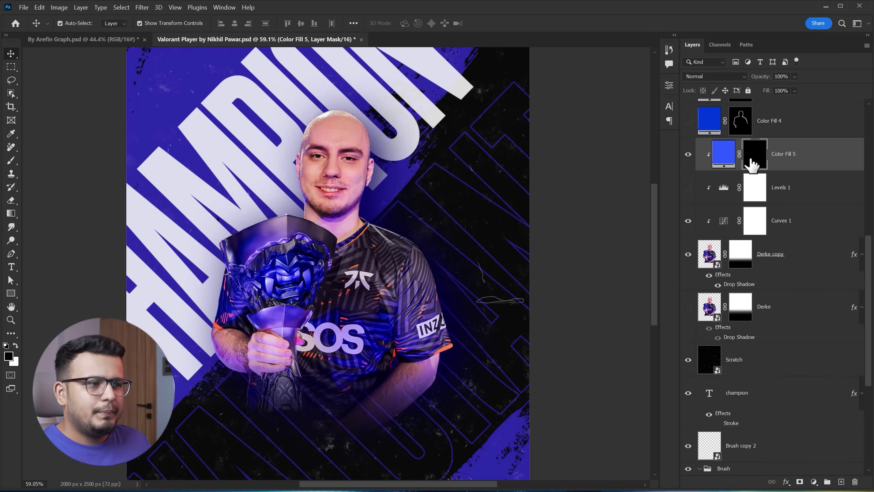
pyautogui.press('b')
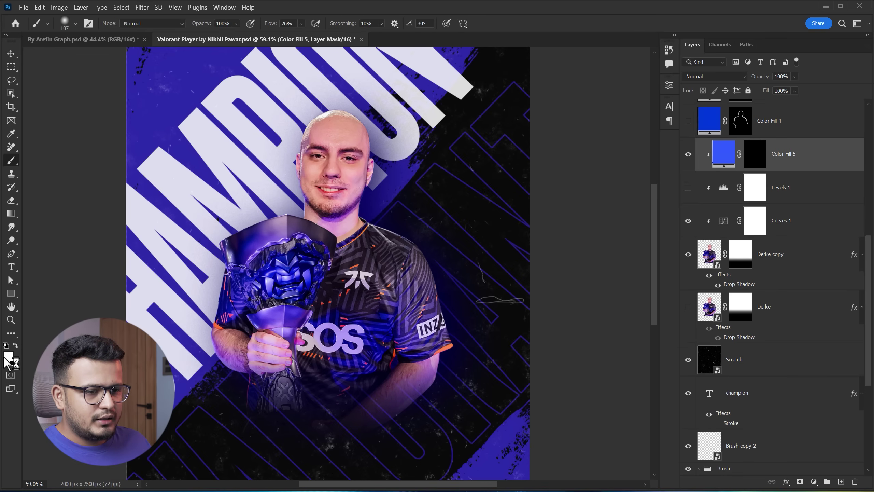
pyautogui.scroll(2, 293, 147)
pyautogui.scroll(1, 341, 141)
pyautogui.scroll(1, 380, 172)
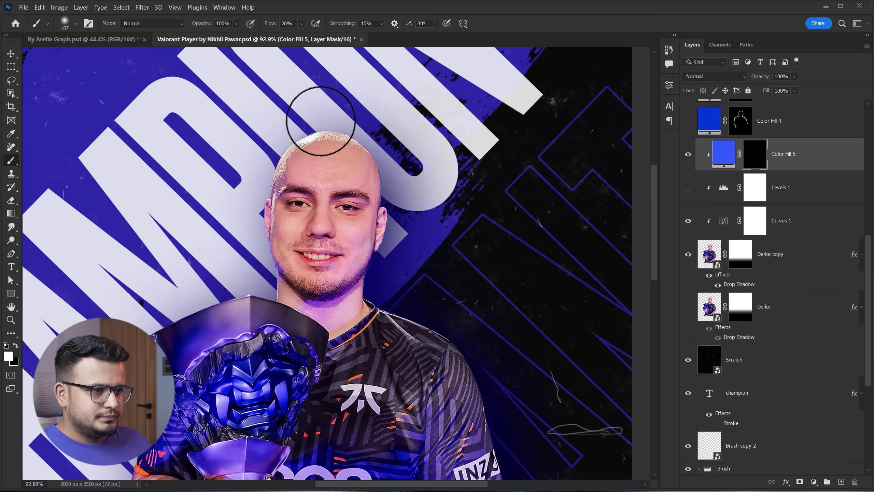
pyautogui.moveTo(321, 121); pyautogui.dragTo(250, 211)
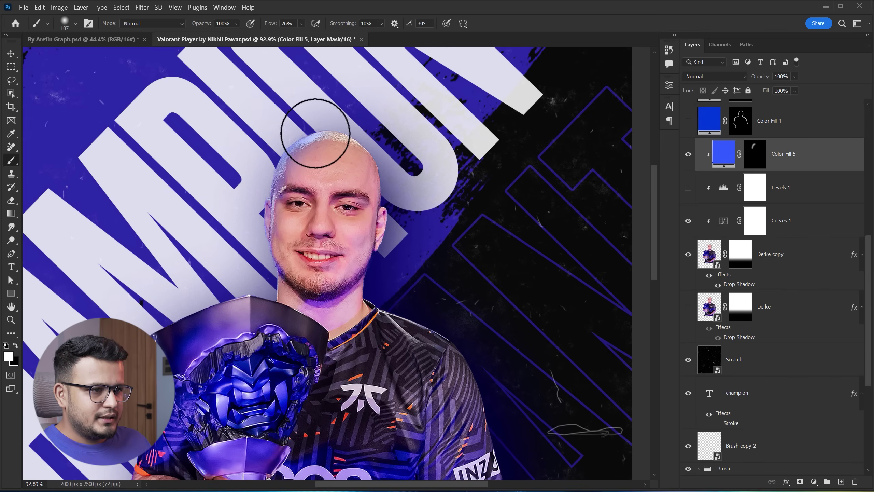
pyautogui.moveTo(315, 133)
pyautogui.mouseDown()
pyautogui.moveTo(395, 294)
pyautogui.moveTo(466, 345)
pyautogui.moveTo(396, 303)
pyautogui.moveTo(337, 127)
pyautogui.moveTo(362, 259)
pyautogui.mouseUp()
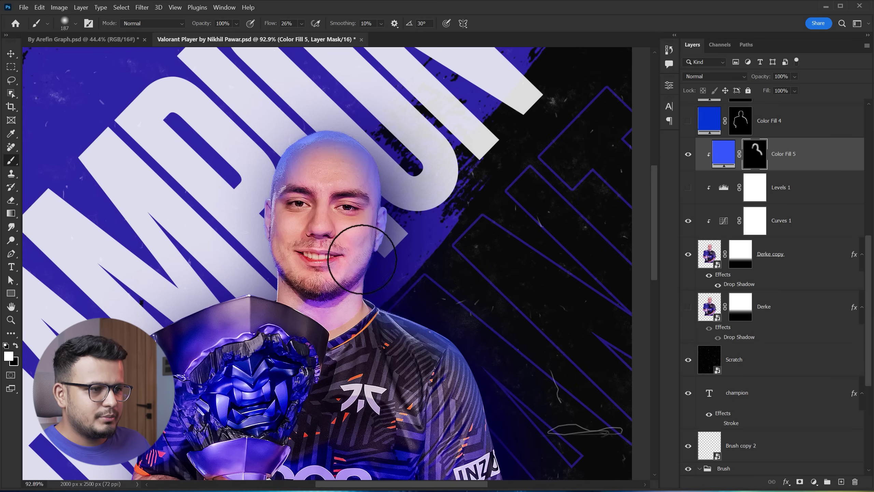
pyautogui.hotkey('ctrl', 'BackSpace')
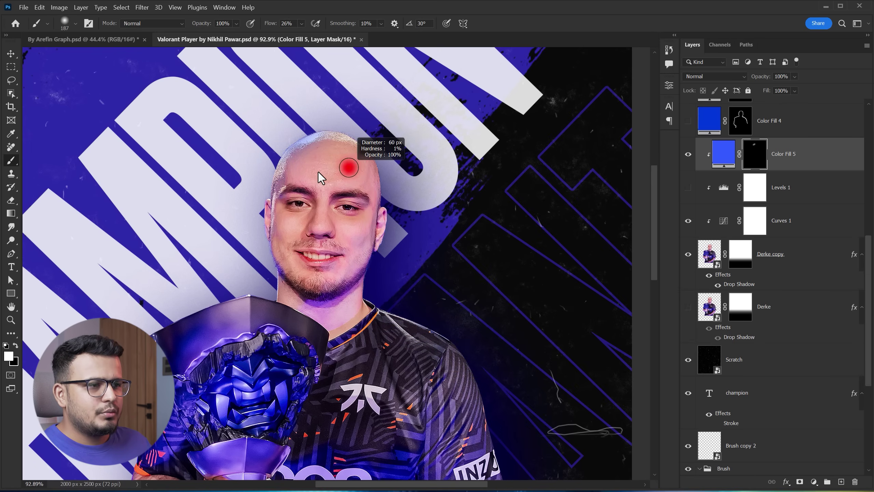
# - Paint a white rim glow down the head's left edge, over its top, and along the shoulder and sleeve
pyautogui.scroll(4, 310, 131)
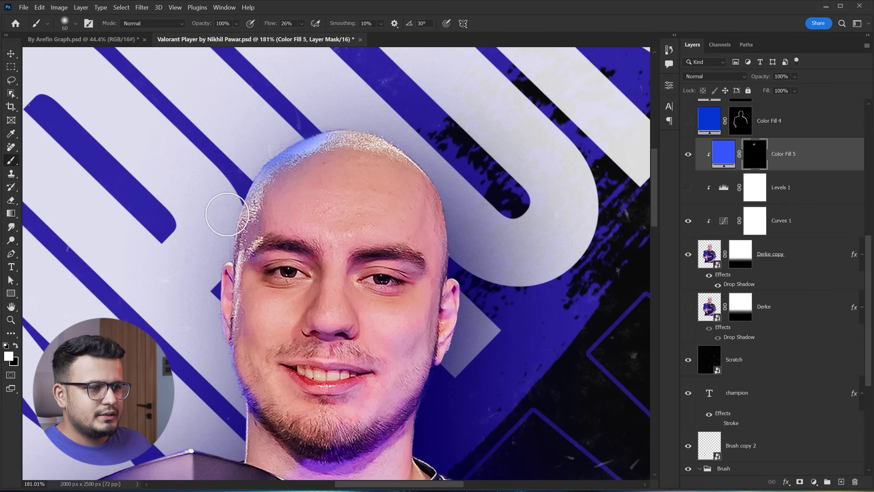
pyautogui.moveTo(227, 214)
pyautogui.mouseDown()
pyautogui.moveTo(216, 327)
pyautogui.moveTo(239, 415)
pyautogui.mouseUp()
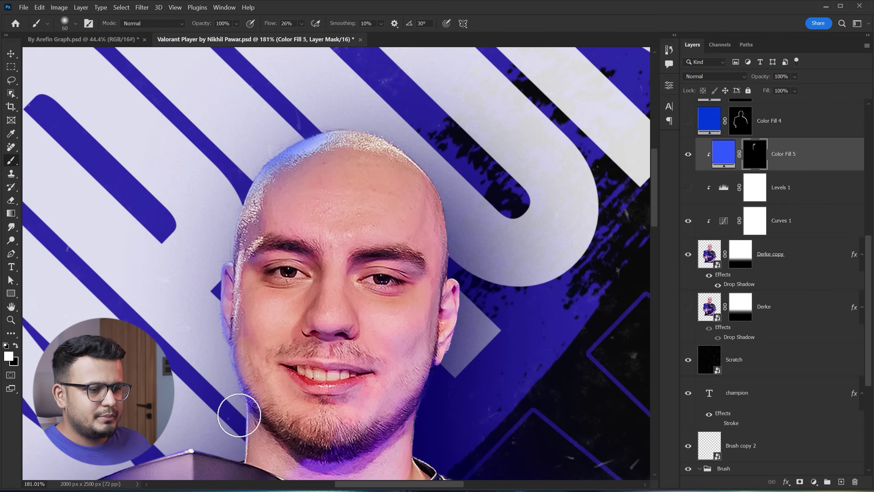
pyautogui.moveTo(334, 131)
pyautogui.mouseDown()
pyautogui.moveTo(357, 131)
pyautogui.moveTo(439, 190)
pyautogui.moveTo(468, 313)
pyautogui.moveTo(449, 372)
pyautogui.mouseUp()
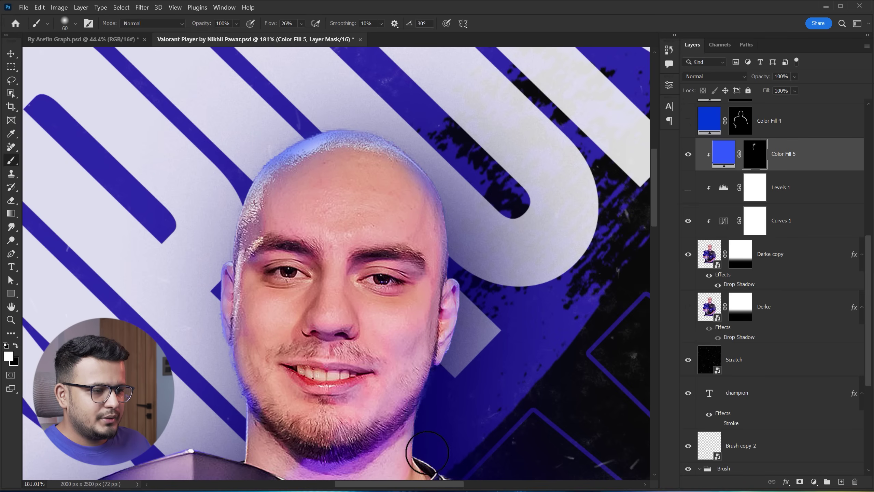
pyautogui.moveTo(428, 452); pyautogui.dragTo(305, 164)
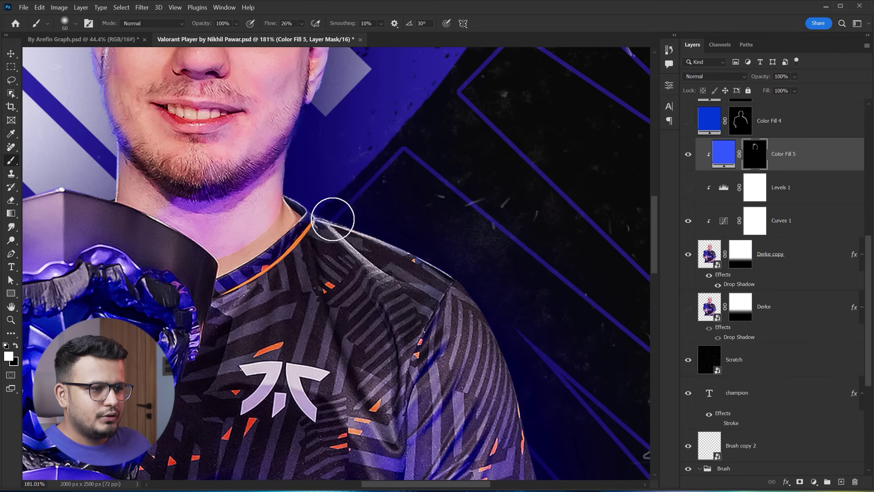
pyautogui.moveTo(332, 219)
pyautogui.mouseDown()
pyautogui.moveTo(414, 248)
pyautogui.moveTo(478, 306)
pyautogui.moveTo(535, 459)
pyautogui.mouseUp()
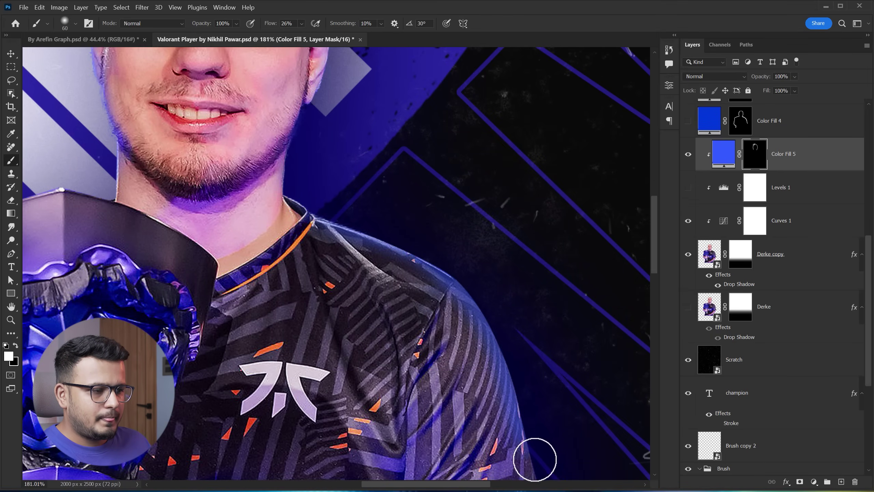
pyautogui.moveTo(556, 356); pyautogui.dragTo(498, 291)
pyautogui.scroll(-3, 481, 250)
pyautogui.moveTo(480, 250)
pyautogui.mouseDown()
pyautogui.moveTo(450, 251)
pyautogui.moveTo(454, 261)
pyautogui.mouseUp()
# - Try an orange hue on the blue fill, cancel it, and delete the Color Fill 5 layer
pyautogui.doubleClick(725, 154)
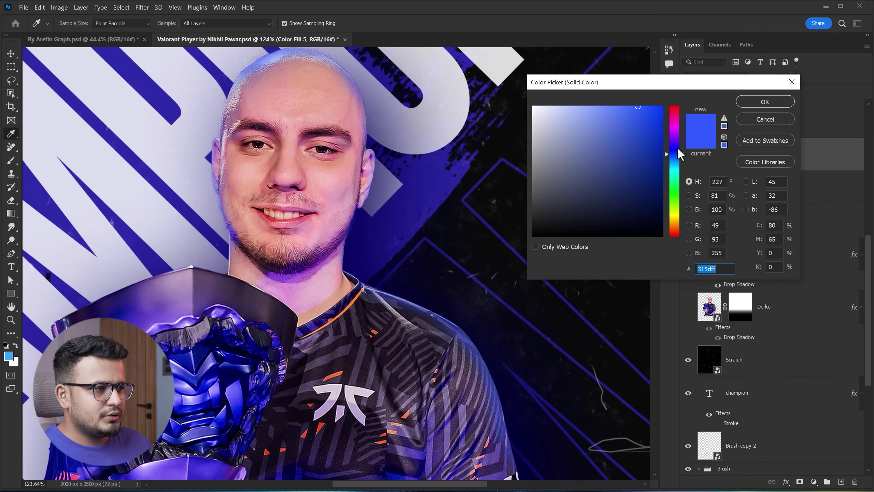
pyautogui.moveTo(670, 153)
pyautogui.mouseDown()
pyautogui.moveTo(680, 230)
pyautogui.moveTo(679, 220)
pyautogui.mouseUp()
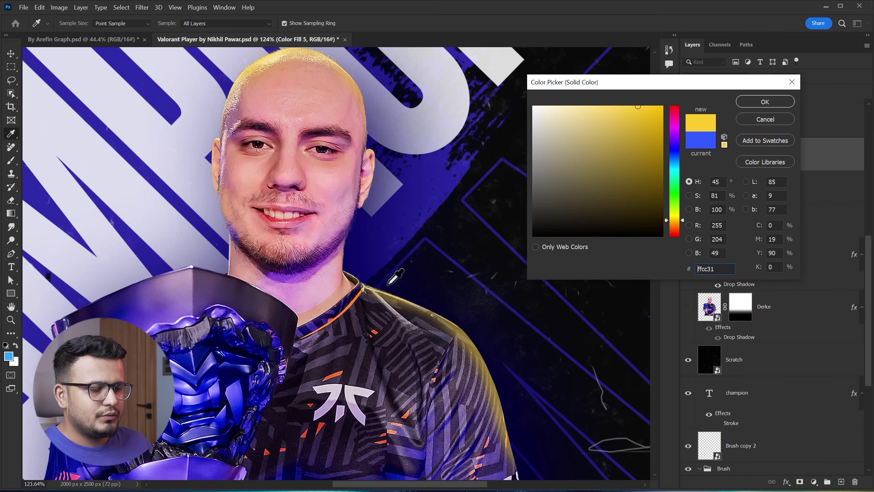
pyautogui.click(774, 117)
pyautogui.press('v')
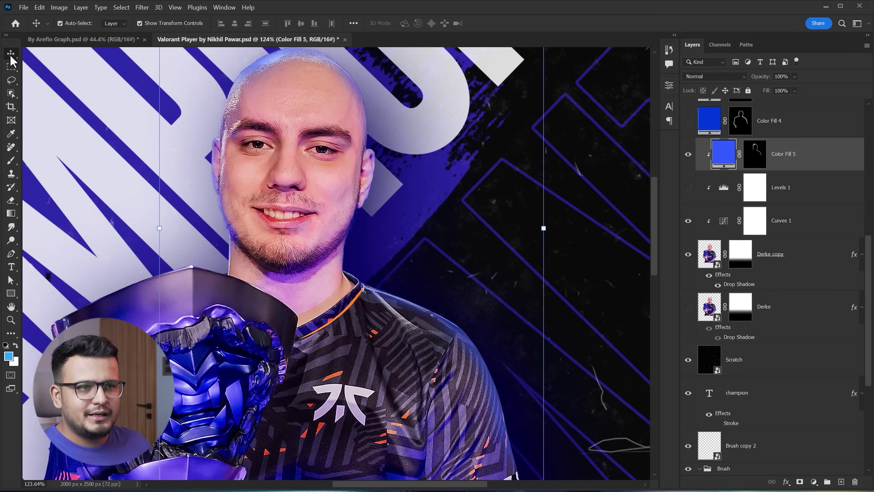
pyautogui.press('Delete')
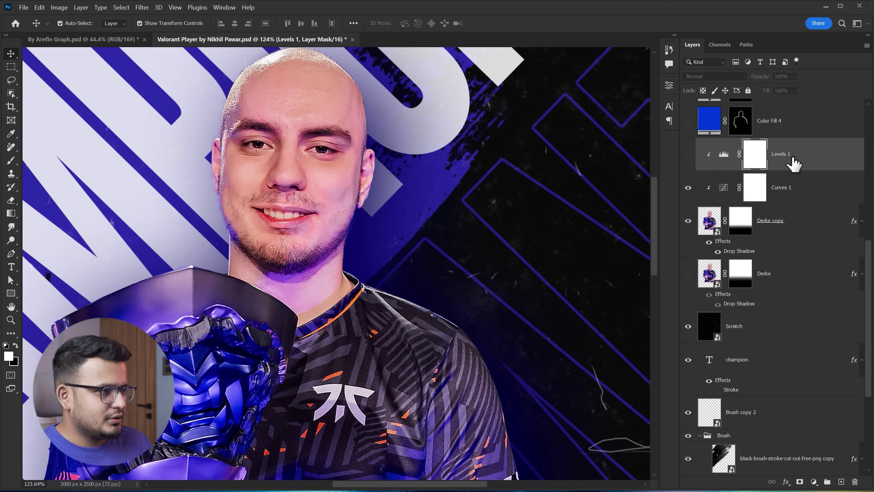
# - Turn Levels 1 back on and check the Color Fill 4 rim glow against the full layer stack
pyautogui.scroll(-5, 341, 201)
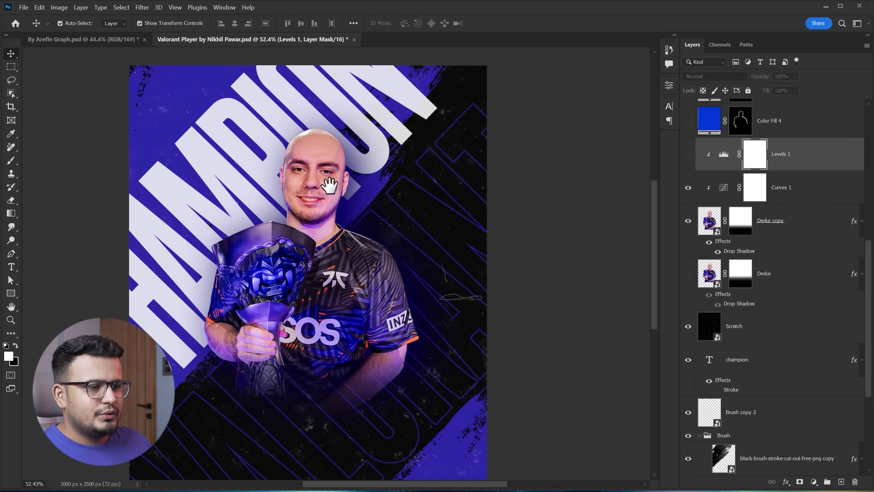
pyautogui.scroll(-2, 332, 186)
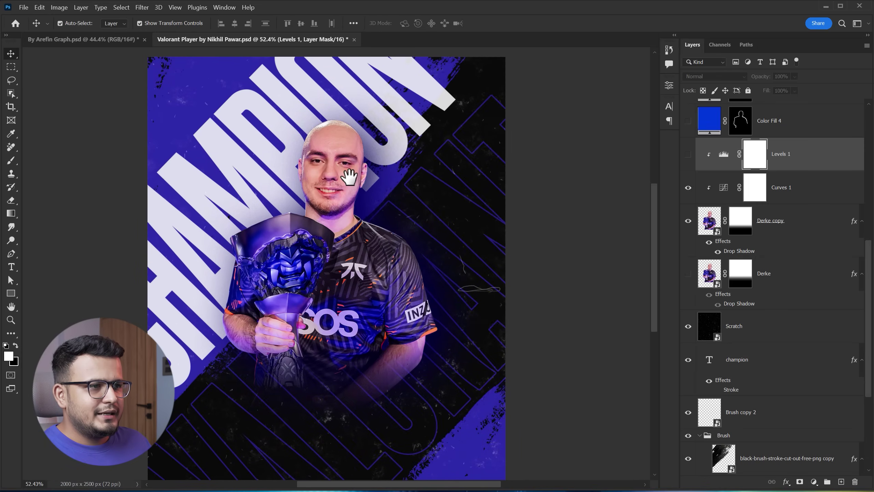
pyautogui.click(688, 155)
pyautogui.keyDown('alt'); pyautogui.click(687, 121); pyautogui.keyUp('alt')
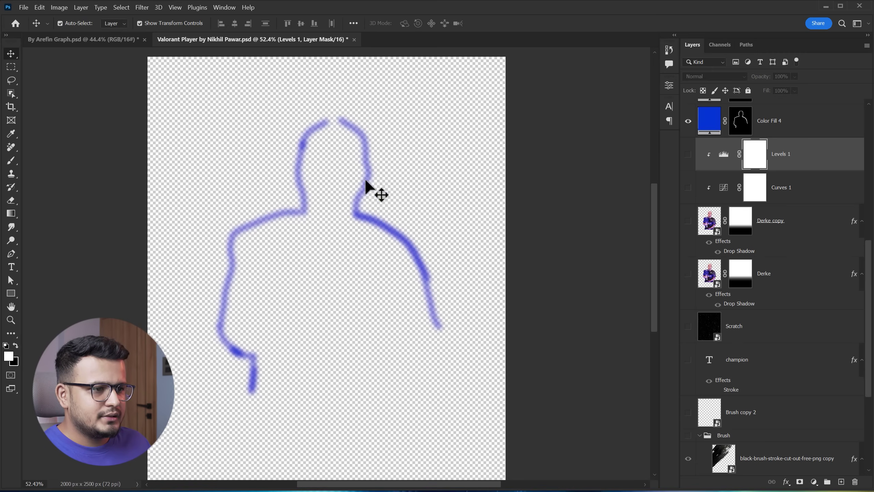
pyautogui.keyDown('alt'); pyautogui.click(687, 121); pyautogui.keyUp('alt')
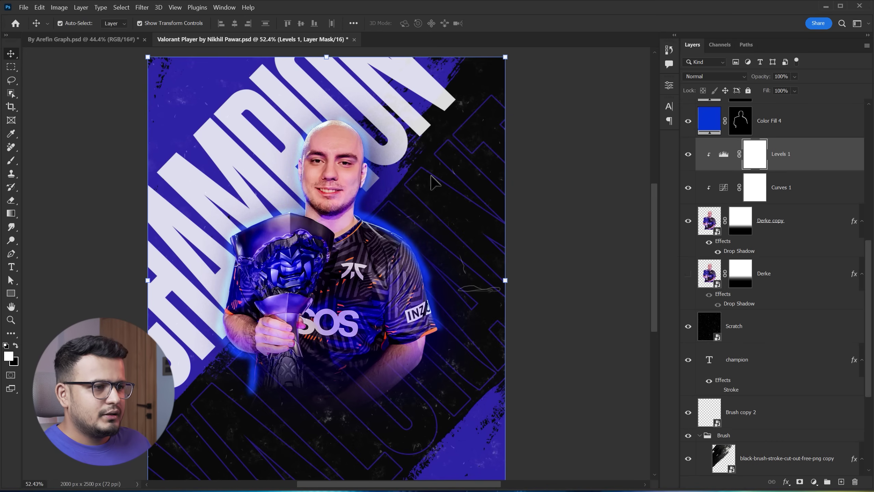
pyautogui.scroll(2, 363, 182)
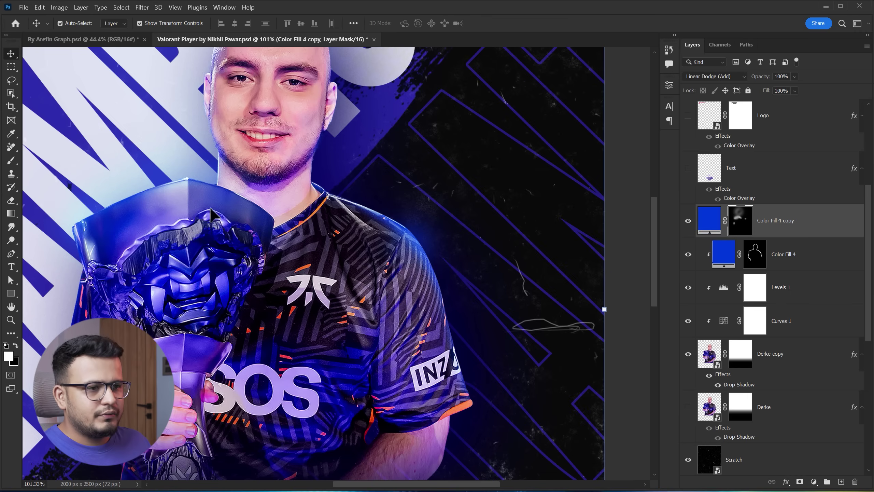
pyautogui.scroll(-1, 211, 215)
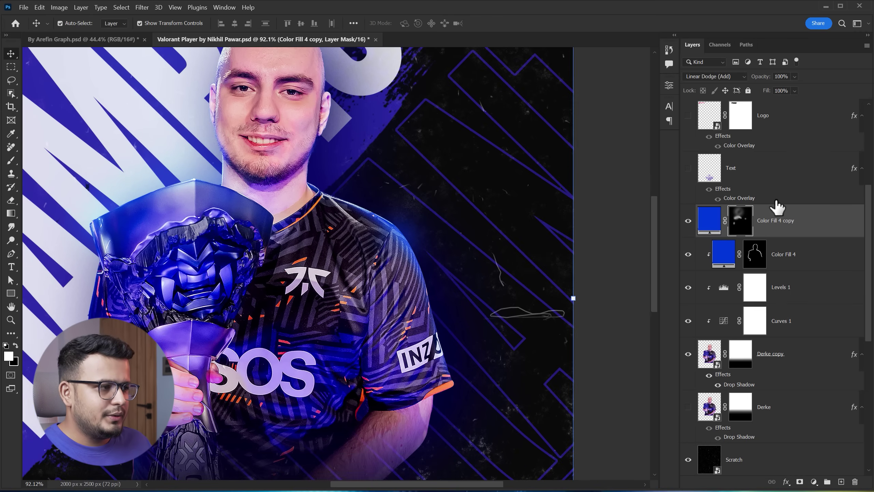
pyautogui.click(688, 221)
pyautogui.moveTo(260, 188); pyautogui.dragTo(293, 238)
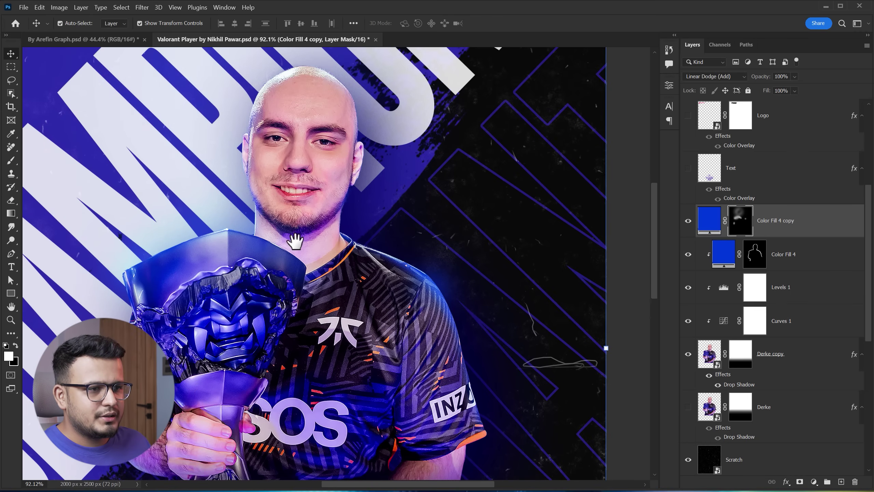
pyautogui.click(688, 220)
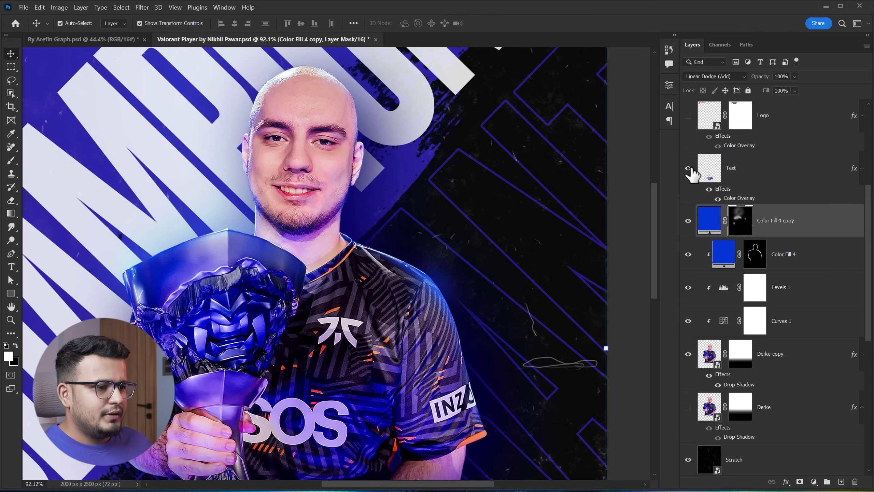
pyautogui.scroll(-7, 378, 214)
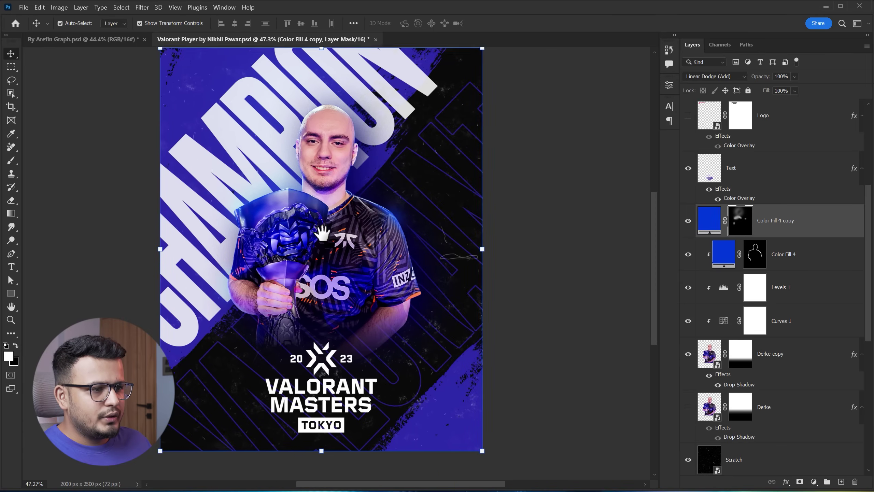
# - Switch on the Valorant Logo, FNATIC and Lens layers, checking them against the By Arefin Graph reference
pyautogui.moveTo(322, 233); pyautogui.dragTo(329, 259)
pyautogui.click(68, 43)
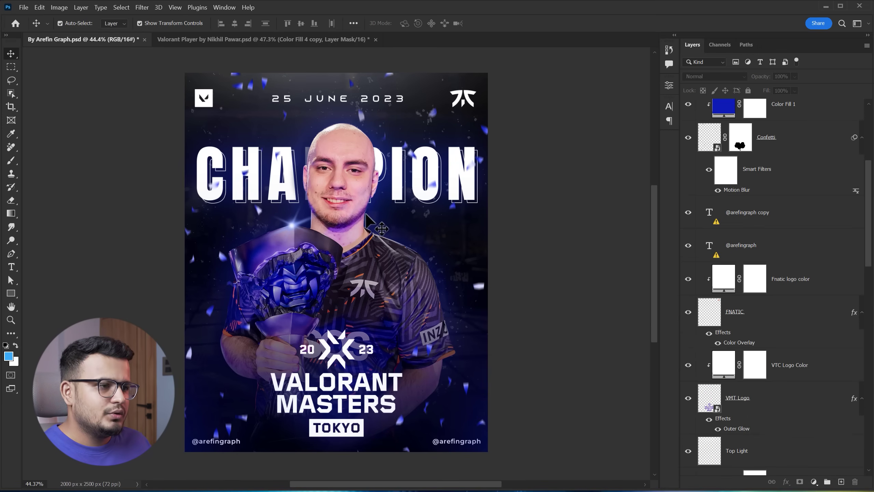
pyautogui.click(259, 37)
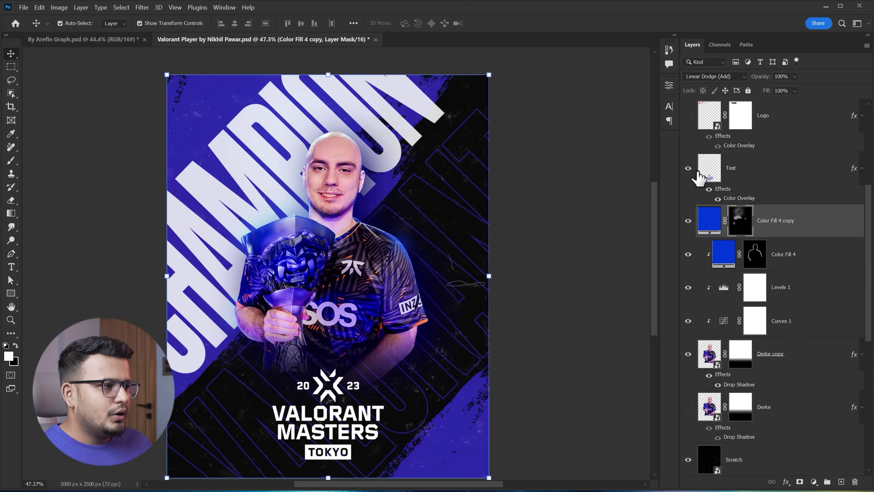
pyautogui.scroll(2, 699, 178)
pyautogui.click(688, 182)
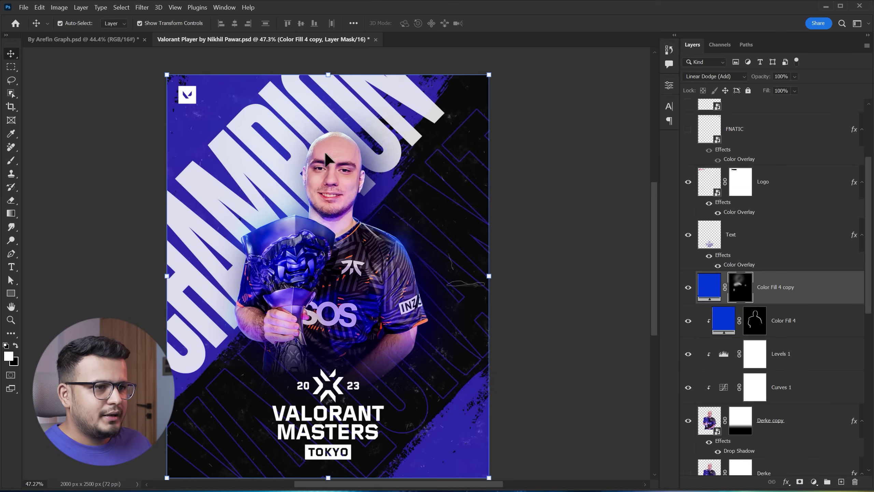
pyautogui.click(689, 129)
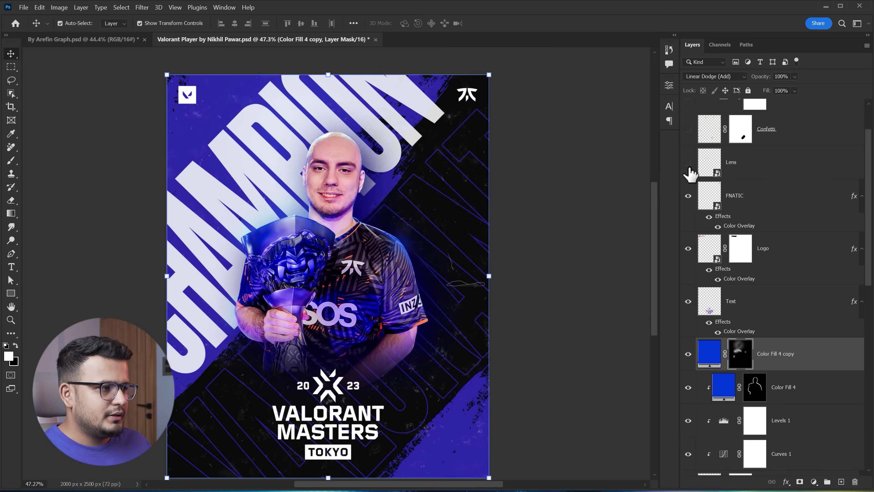
pyautogui.click(688, 162)
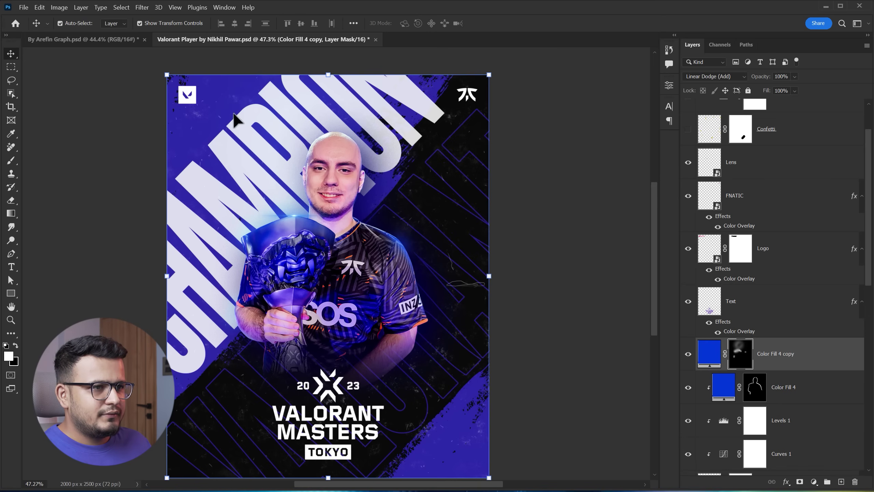
pyautogui.click(88, 39)
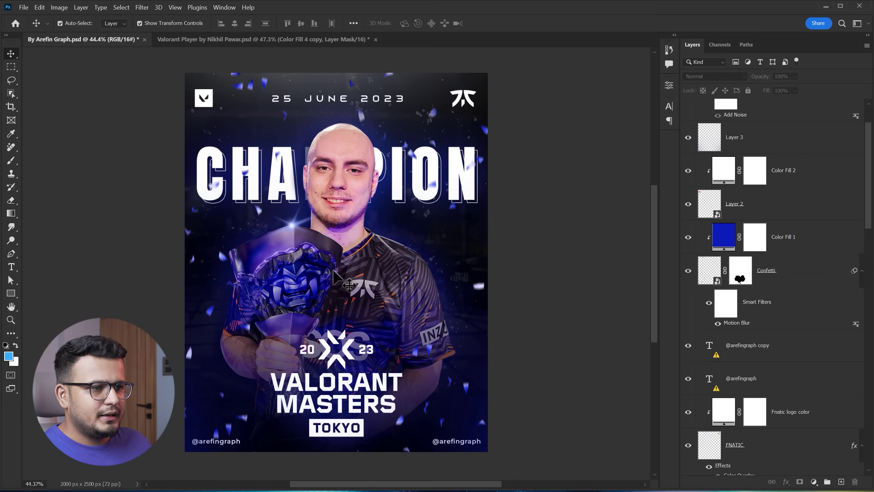
# - Turn on the Confetti layer and compare its colour with the reference poster's confetti
pyautogui.click(235, 41)
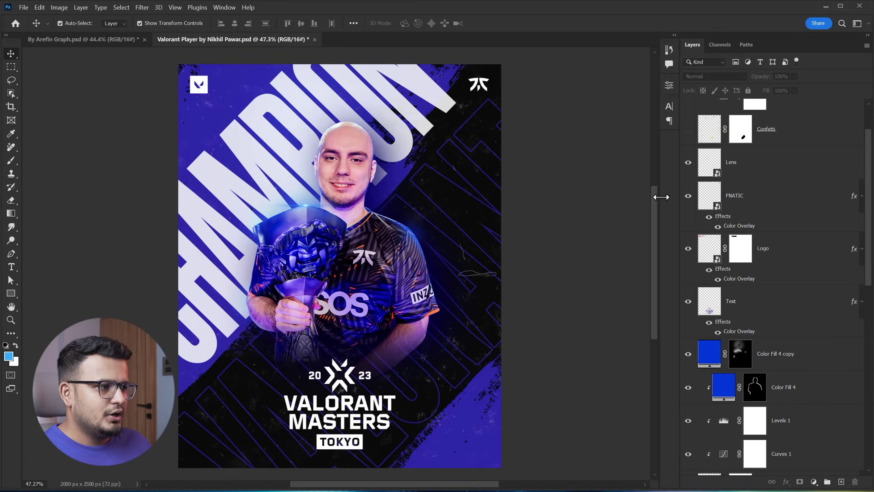
pyautogui.scroll(2, 751, 179)
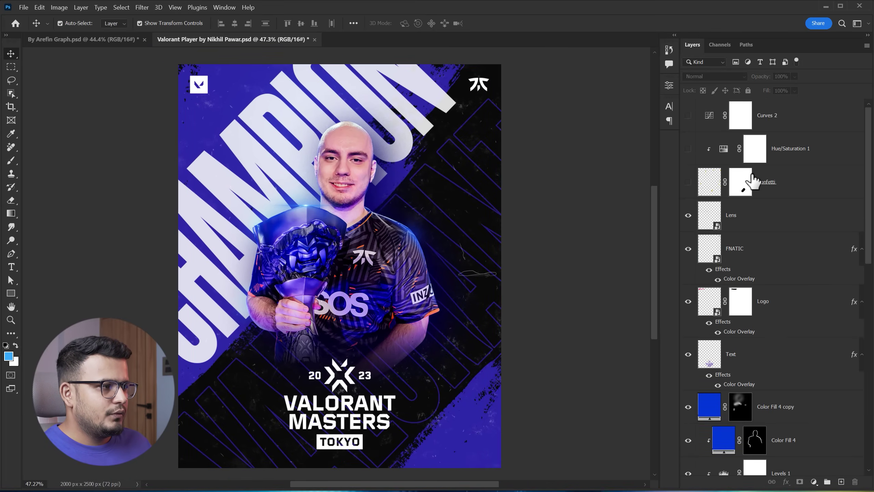
pyautogui.click(688, 182)
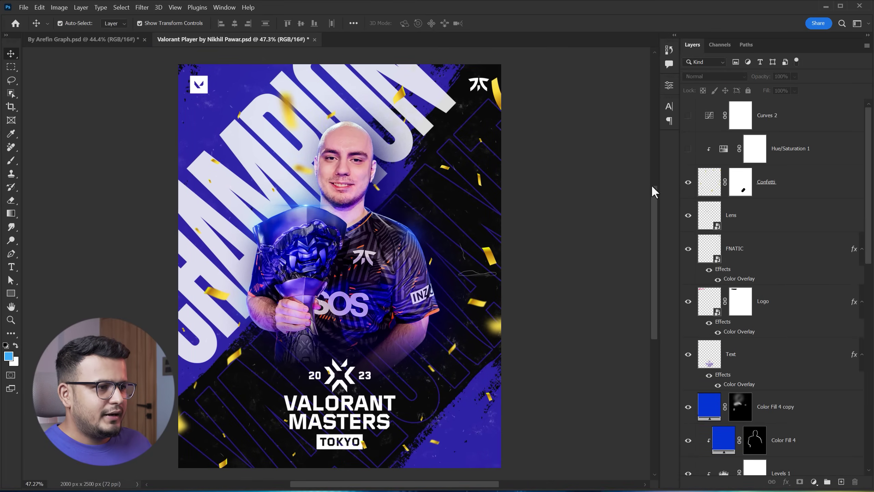
pyautogui.click(90, 41)
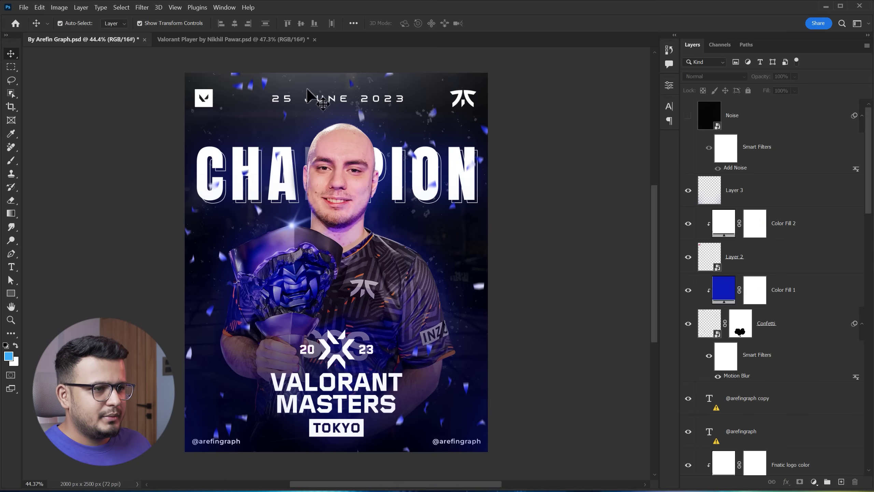
pyautogui.click(210, 39)
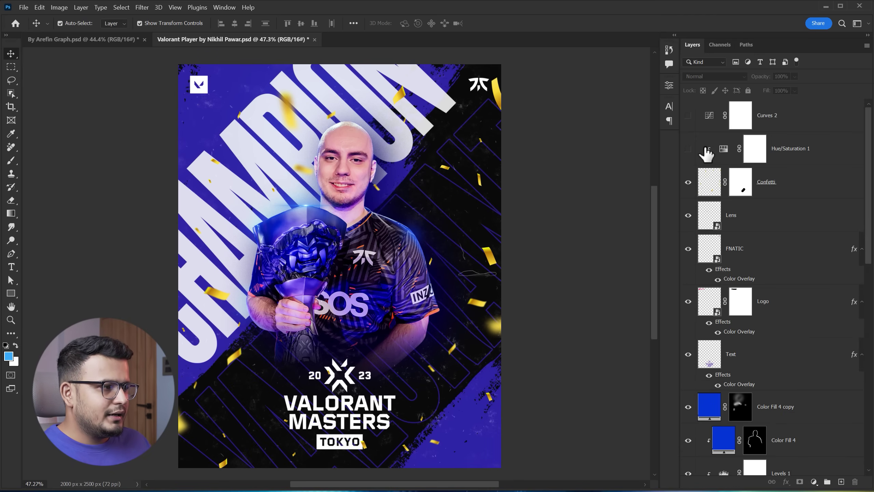
# - Enable Hue/Saturation 1 on the confetti with Hue -172, Saturation -19 and Lightness -5
pyautogui.click(689, 149)
pyautogui.doubleClick(723, 149)
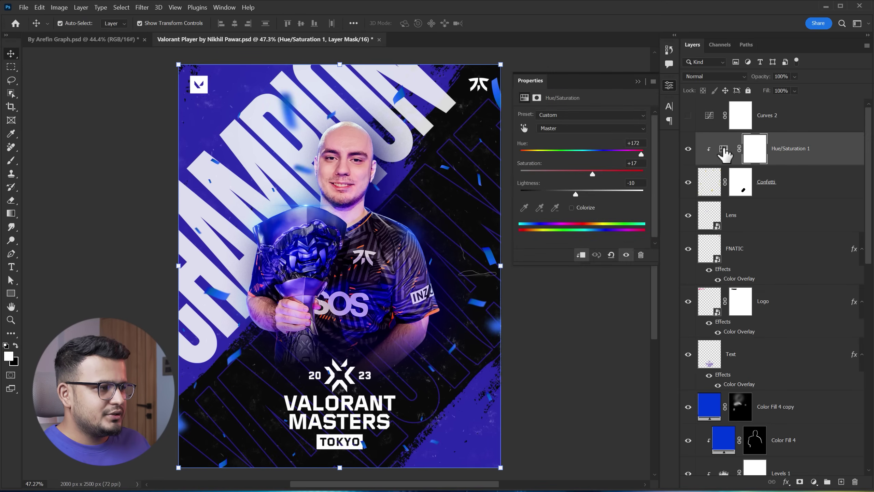
pyautogui.click(815, 482)
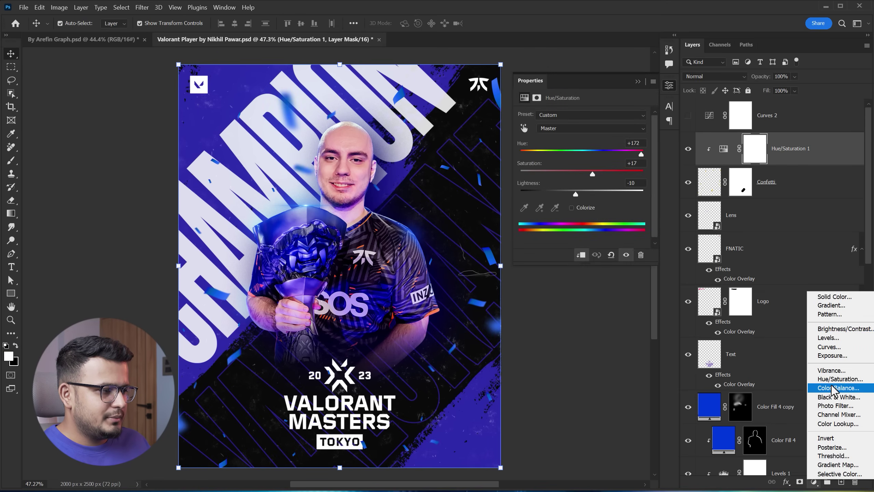
pyautogui.click(530, 258)
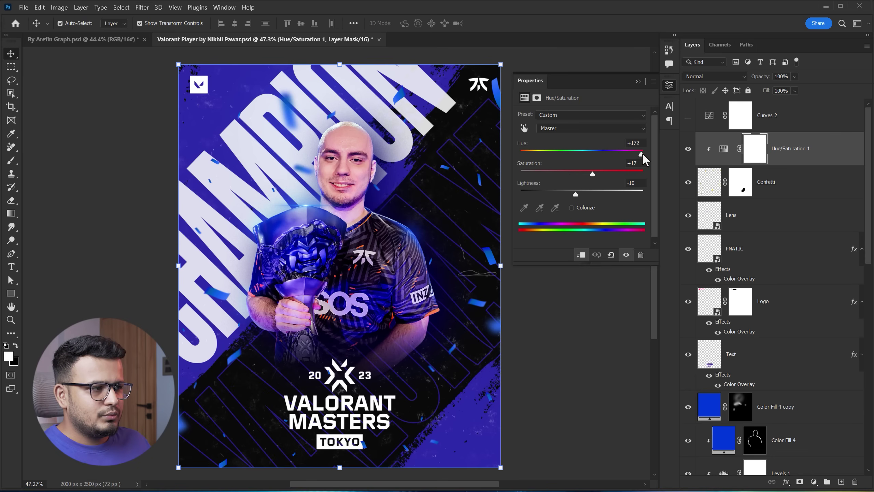
pyautogui.moveTo(642, 154); pyautogui.dragTo(521, 158)
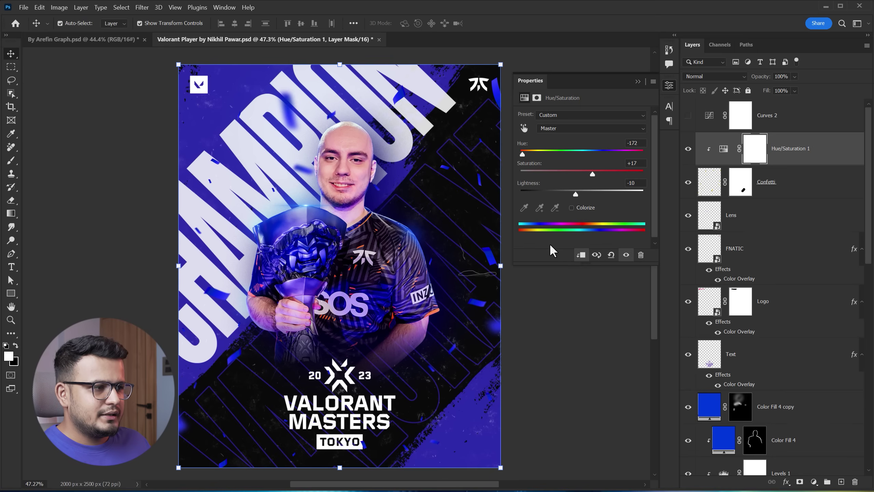
pyautogui.moveTo(592, 174)
pyautogui.mouseDown()
pyautogui.moveTo(613, 174)
pyautogui.moveTo(573, 179)
pyautogui.mouseUp()
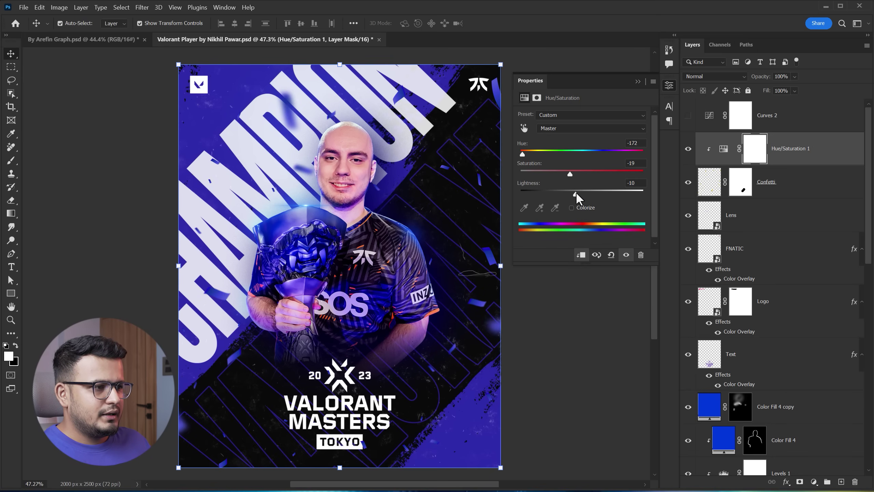
pyautogui.moveTo(575, 194); pyautogui.dragTo(581, 194)
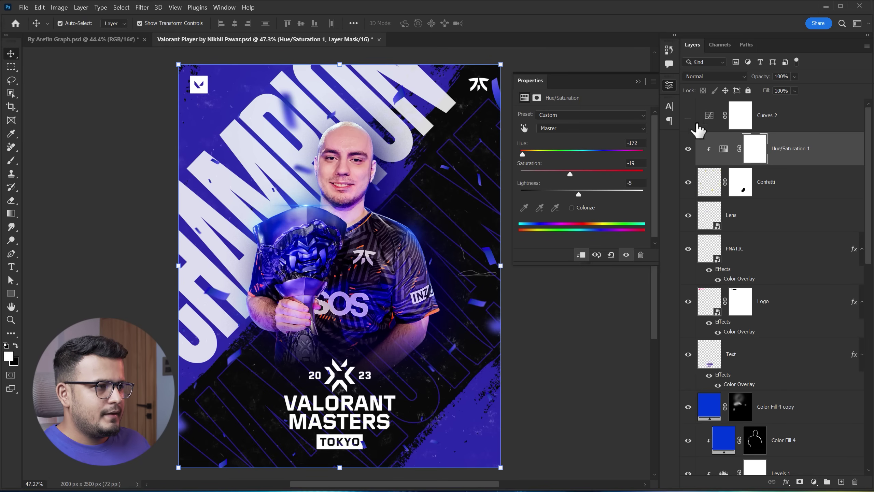
pyautogui.click(638, 82)
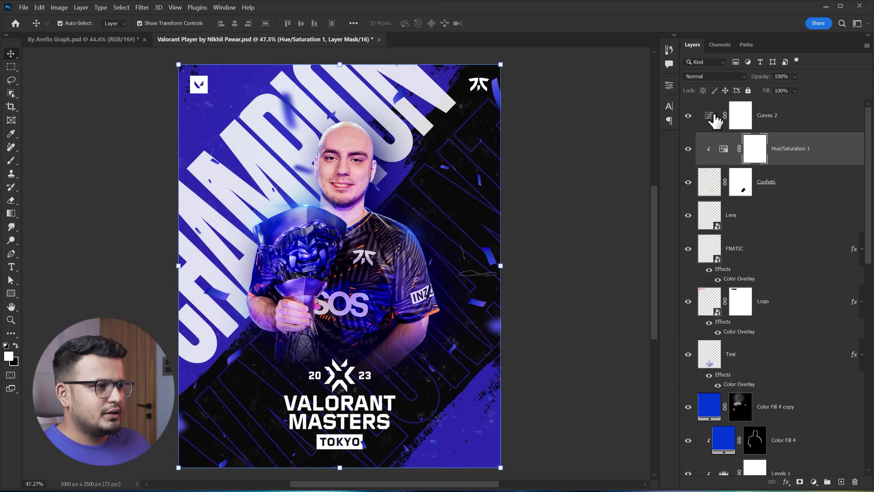
# - Inspect and hide Curves 2, then compare the poster with the By Arefin Graph reference
pyautogui.doubleClick(709, 115)
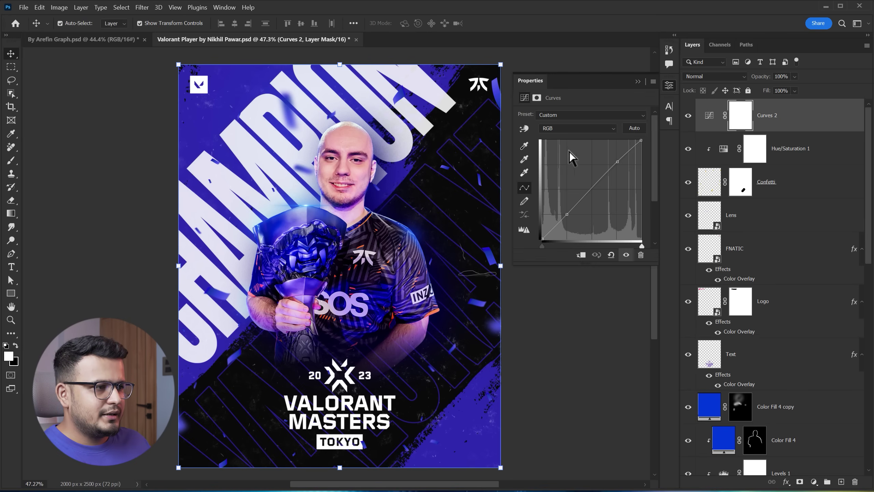
pyautogui.click(687, 115)
pyautogui.click(638, 82)
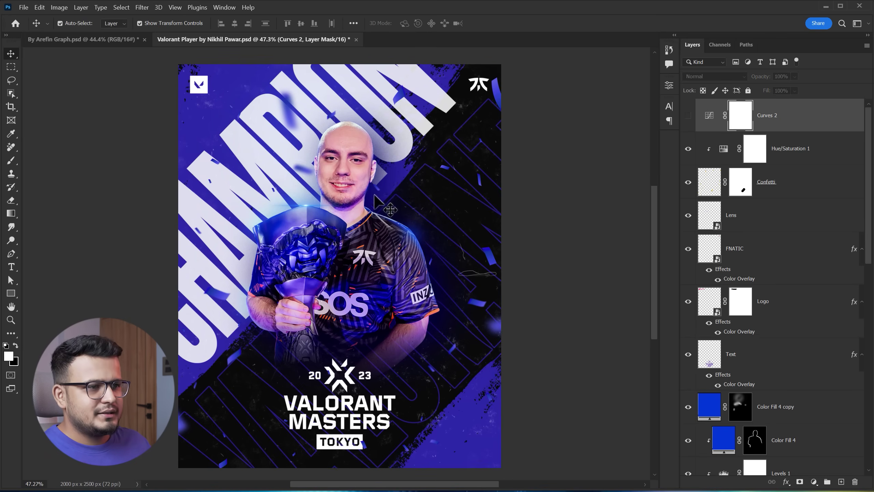
pyautogui.moveTo(368, 199); pyautogui.dragTo(371, 199)
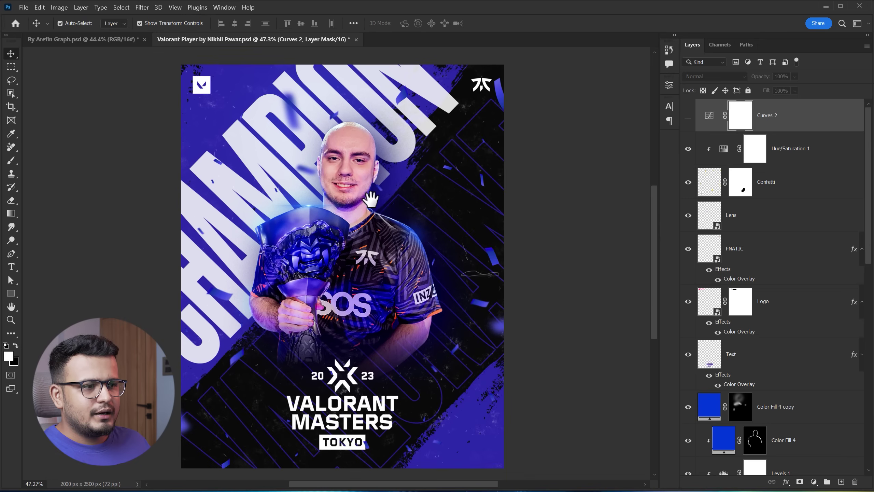
pyautogui.click(86, 41)
pyautogui.click(211, 39)
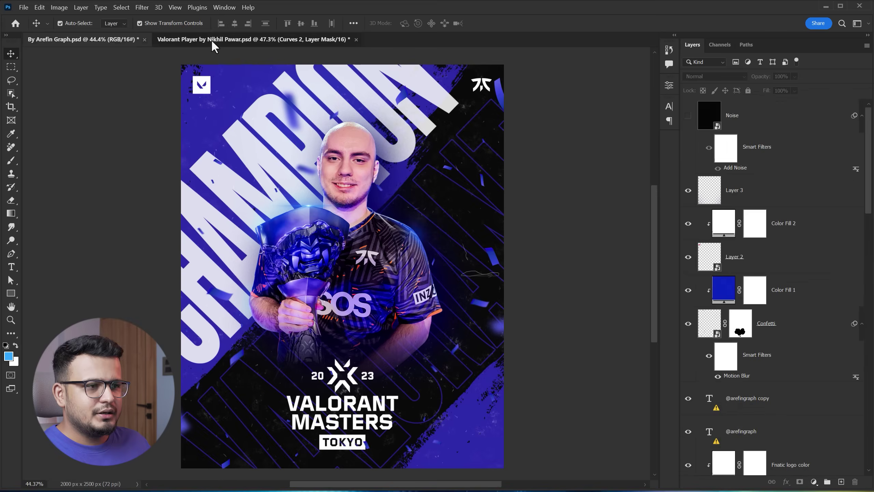